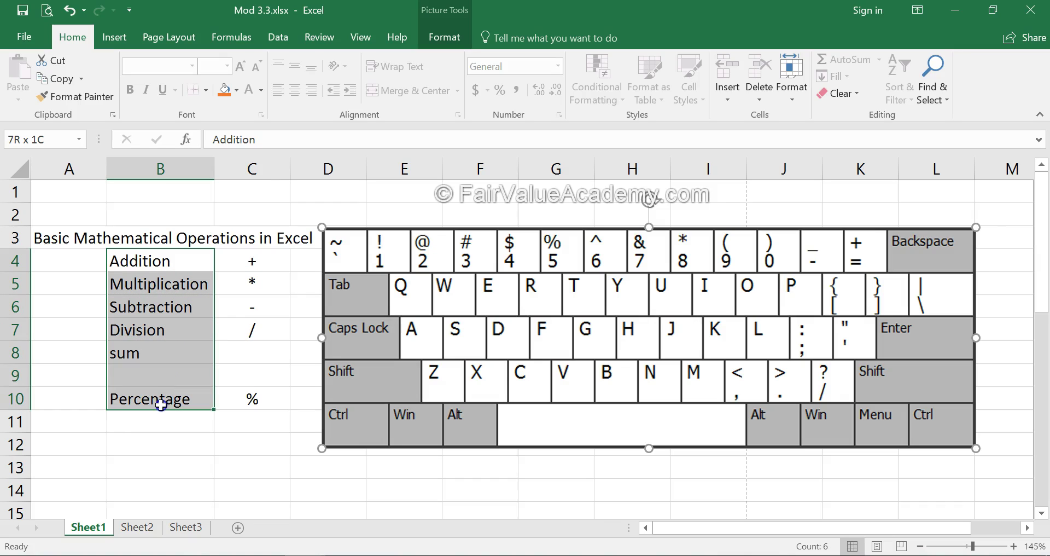
# Examine the operator symbols in column C for addition, multiplication, subtraction, division, sum and percentage against the keyboard picture.
pyautogui.click(167, 465)
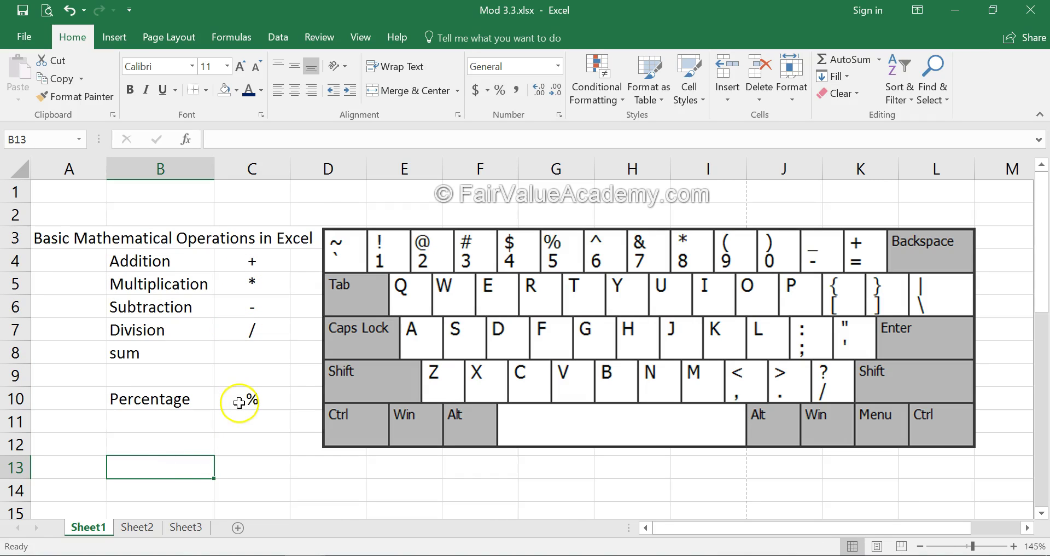
pyautogui.click(267, 263)
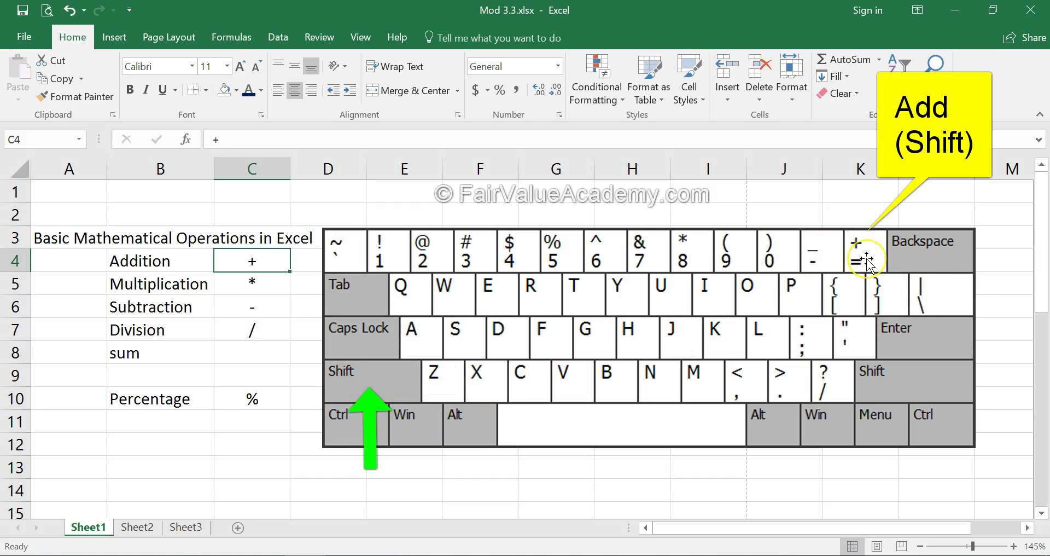
pyautogui.click(240, 287)
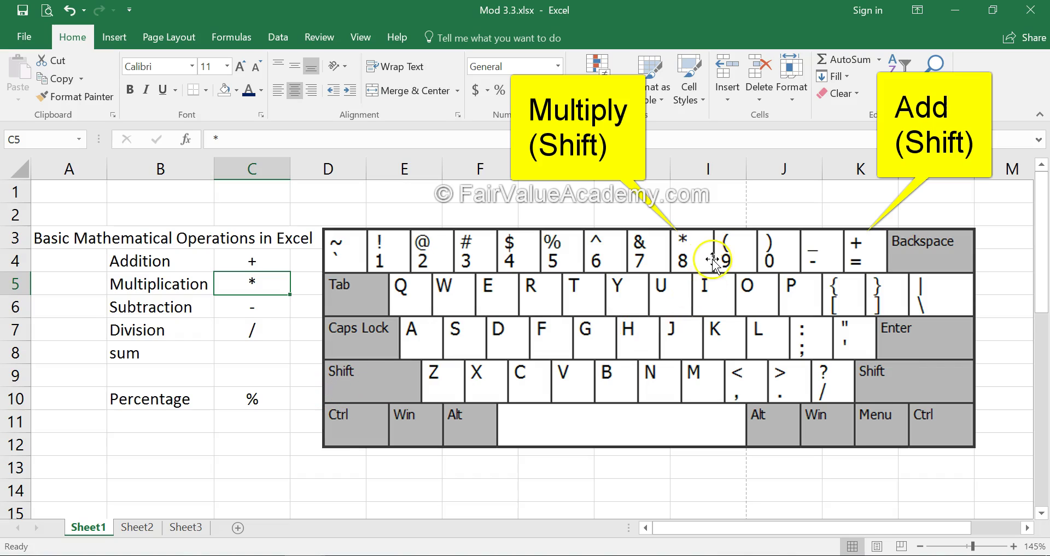
pyautogui.click(249, 305)
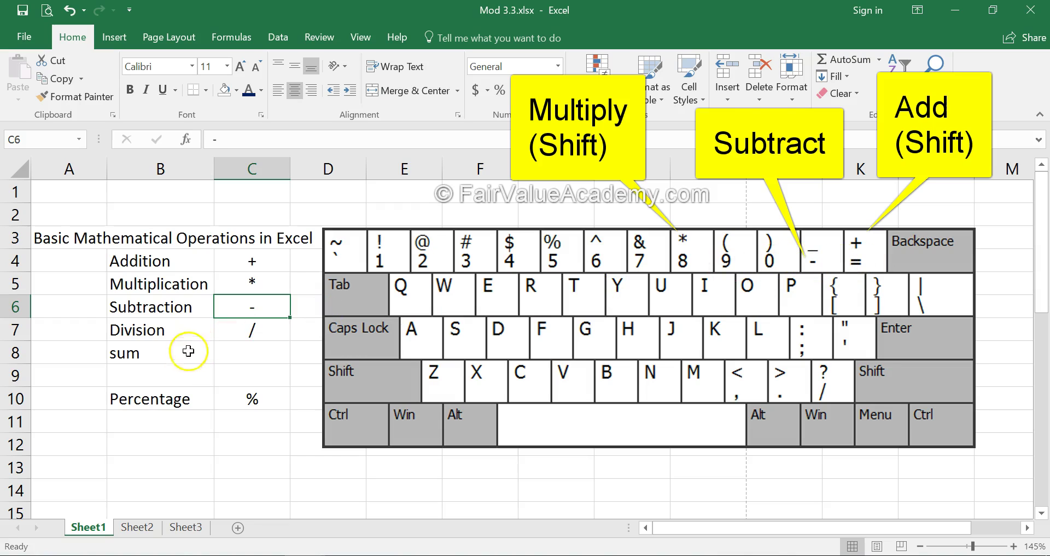
pyautogui.click(237, 331)
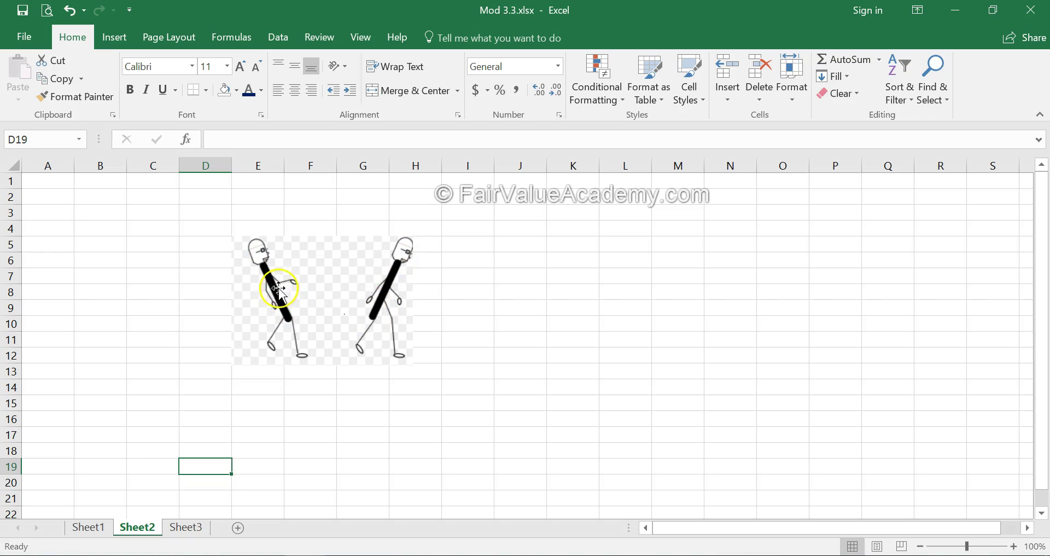
pyautogui.click(87, 526)
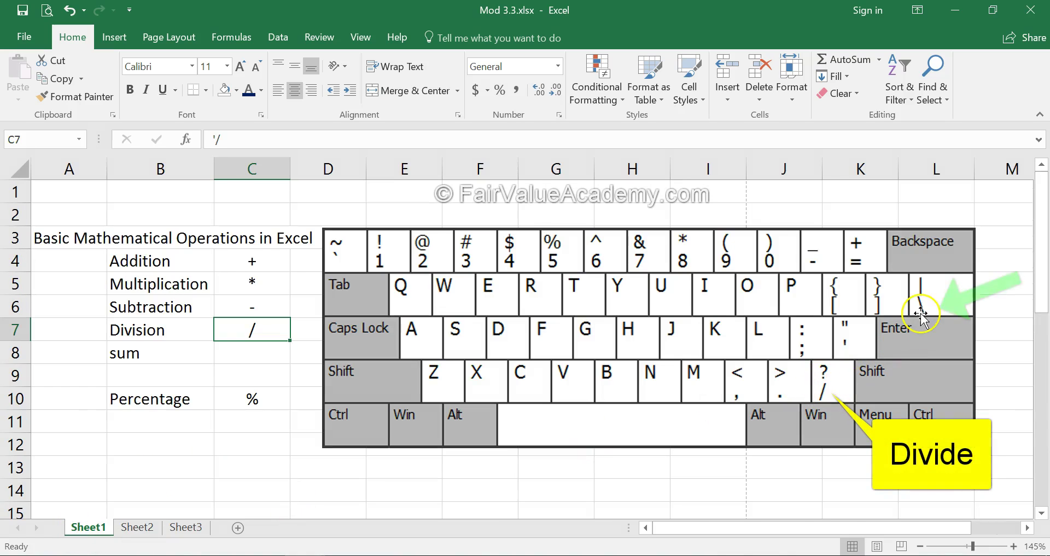
pyautogui.click(241, 351)
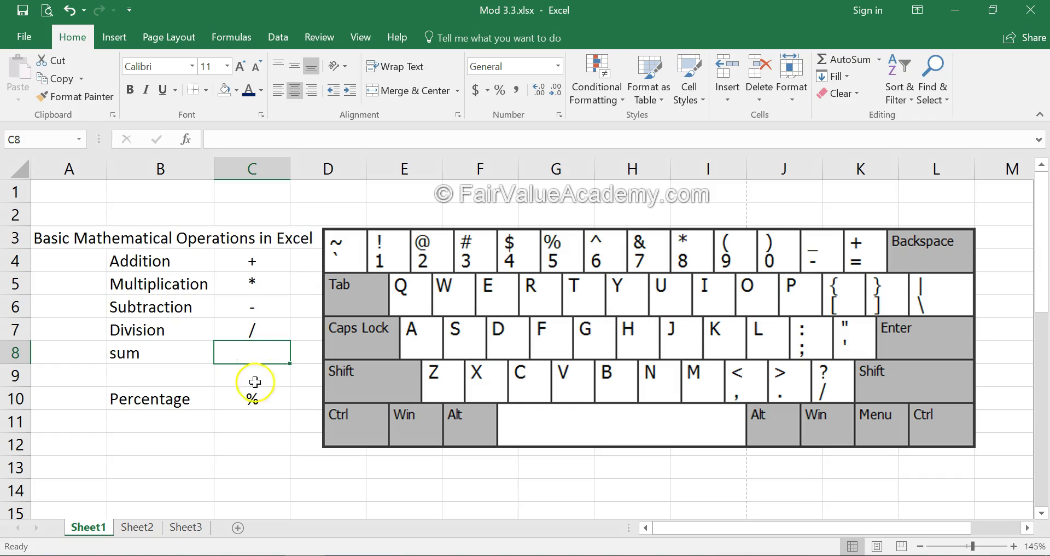
pyautogui.click(247, 399)
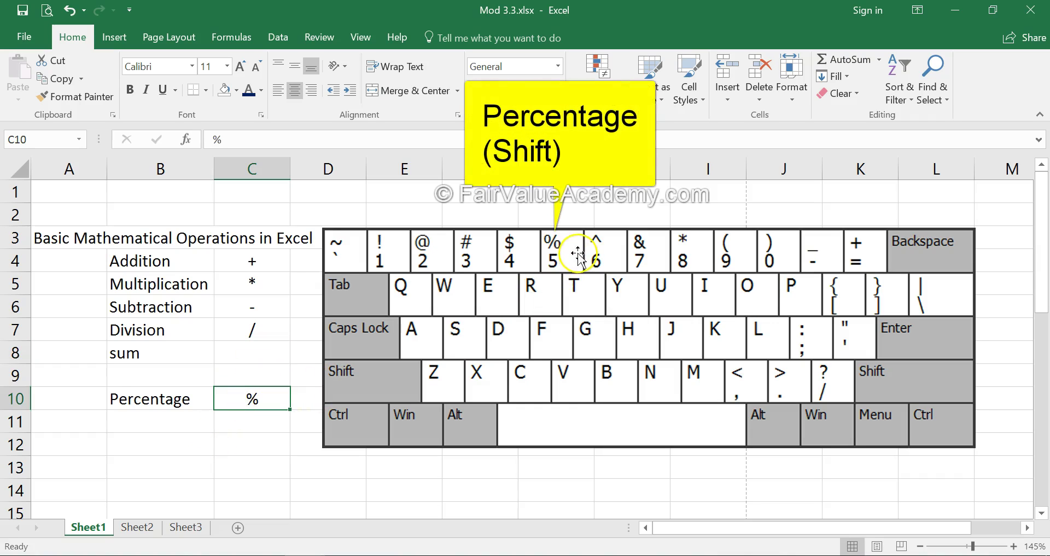
# Move the keyboard picture away to column J and enter 10 in D4 and 2 in E4.
pyautogui.moveTo(482, 340); pyautogui.dragTo(911, 340)
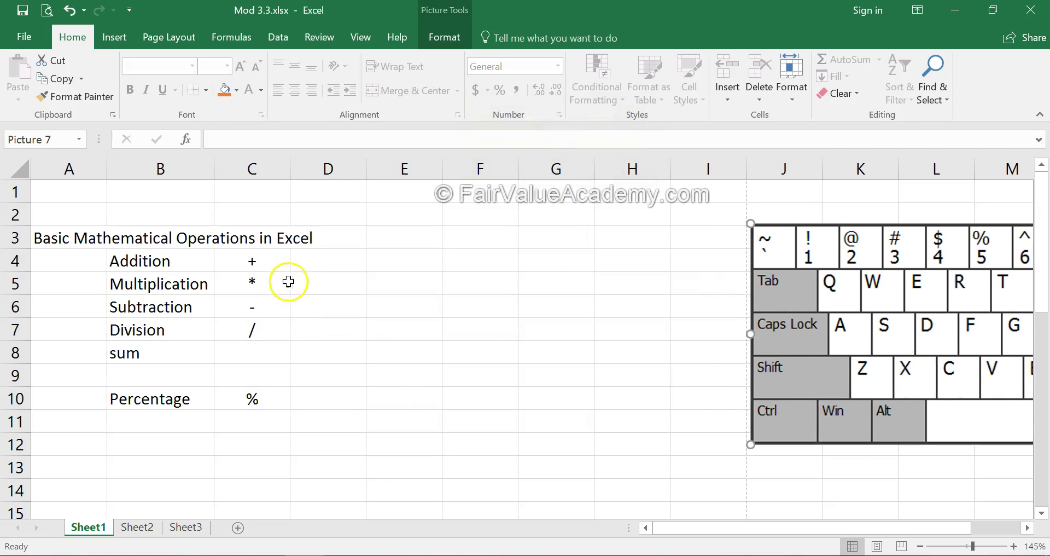
pyautogui.click(306, 262)
pyautogui.write('10')
pyautogui.press('Right')
pyautogui.write('2')
pyautogui.press('Return')
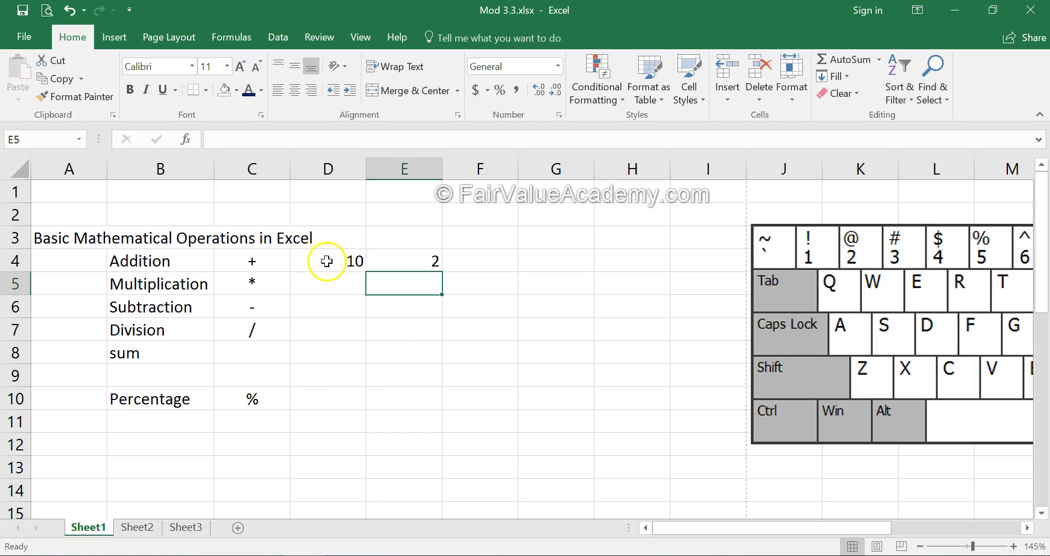
# Try copying D4:E4 into the Multiplication to sum rows from D5 to D8, and undo the paste.
pyautogui.moveTo(318, 261); pyautogui.dragTo(414, 264)
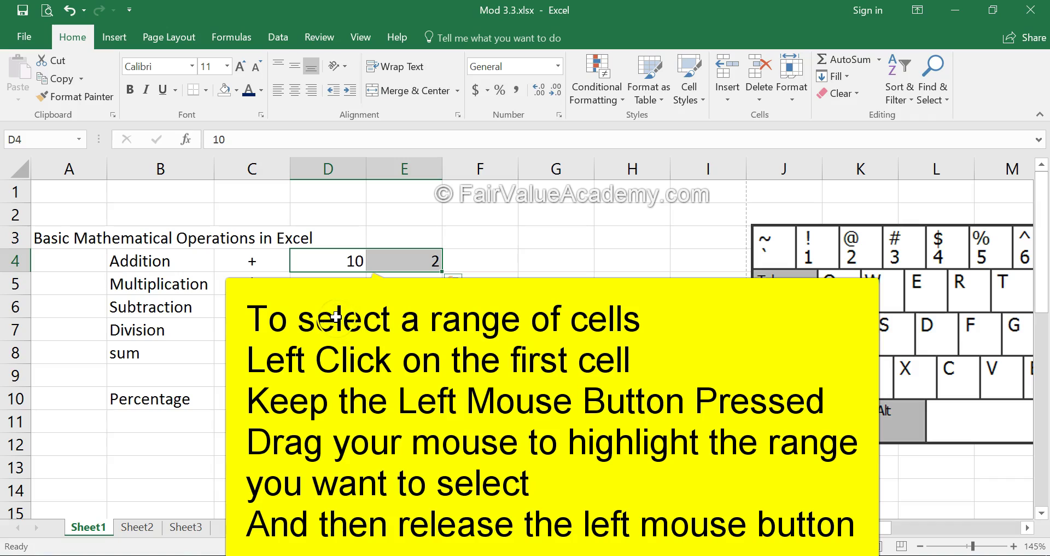
pyautogui.click(314, 264)
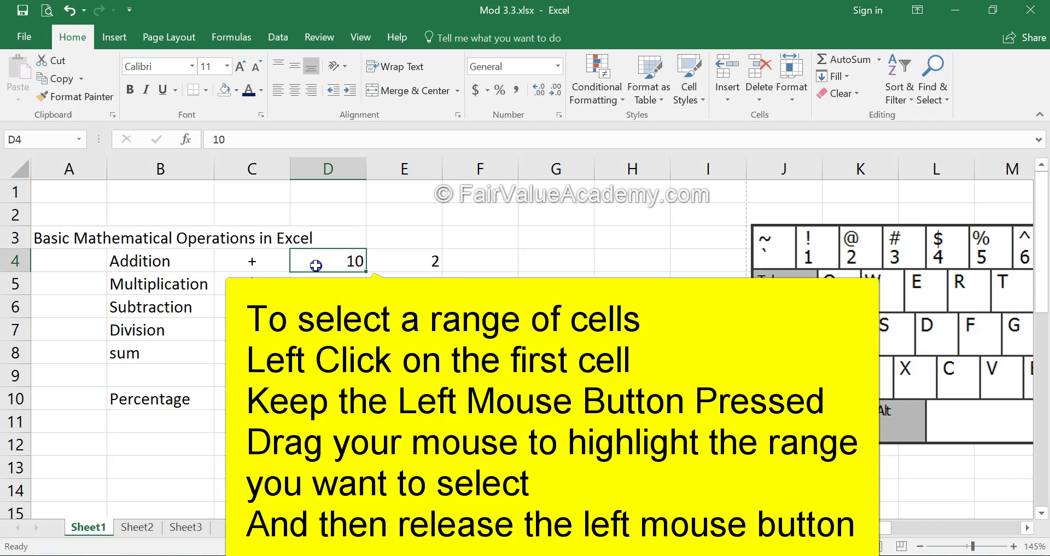
pyautogui.moveTo(348, 265); pyautogui.dragTo(390, 266)
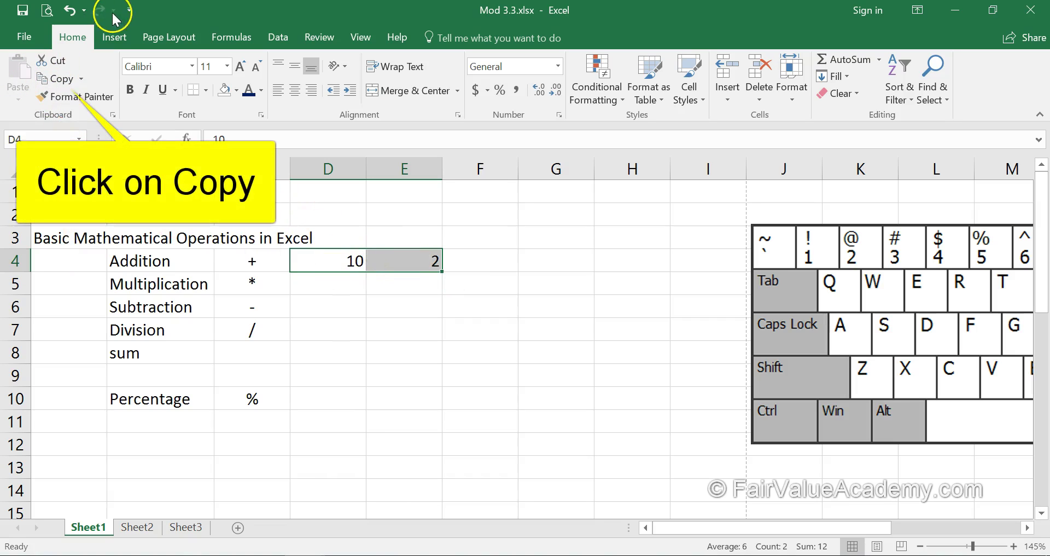
pyautogui.click(60, 79)
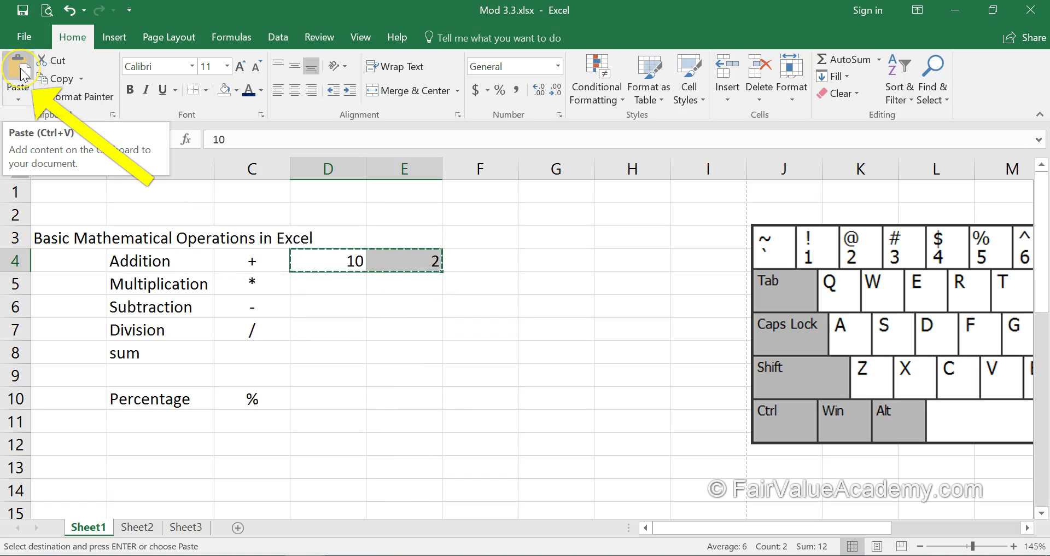
pyautogui.click(21, 68)
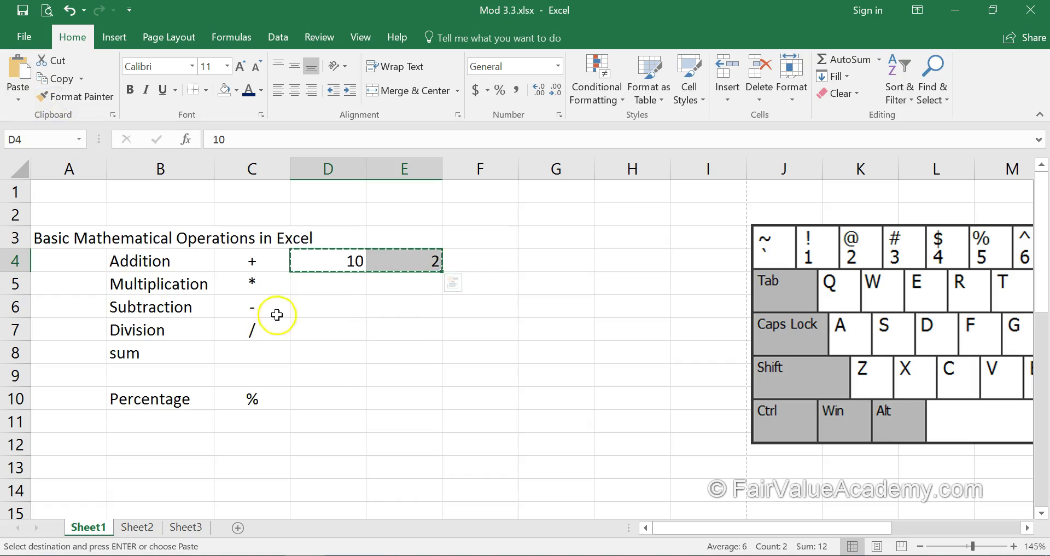
pyautogui.moveTo(320, 282); pyautogui.dragTo(318, 344)
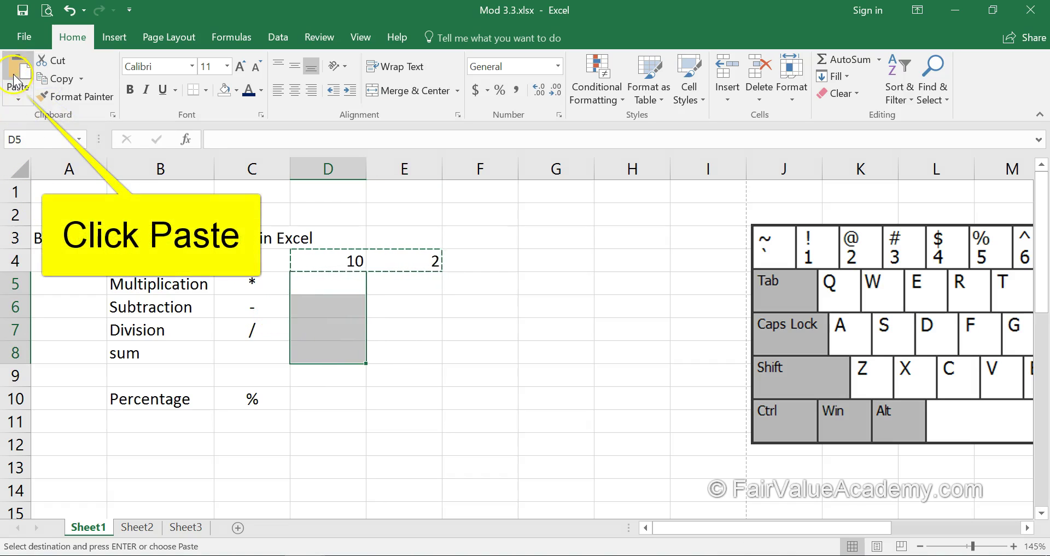
pyautogui.click(18, 71)
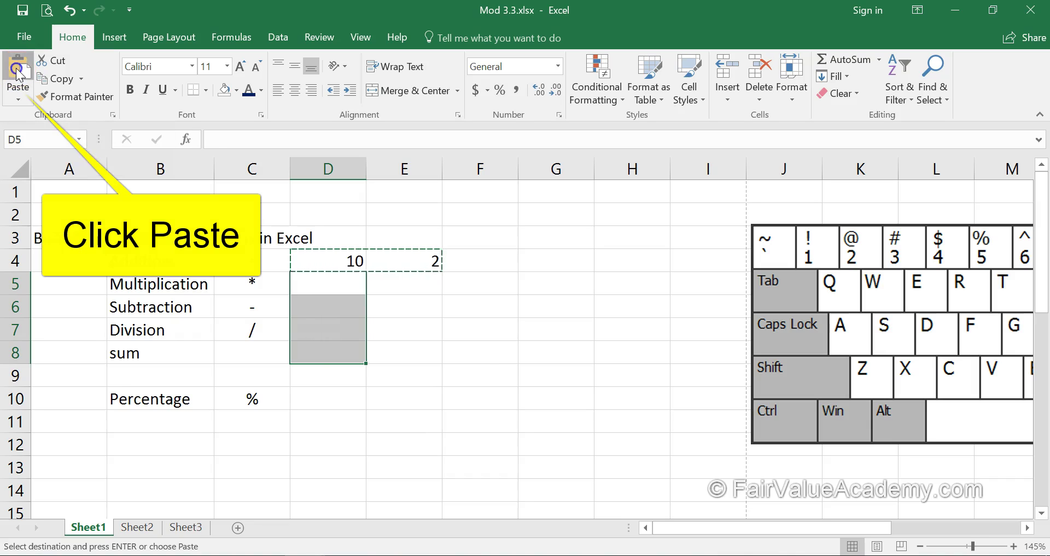
pyautogui.click(416, 398)
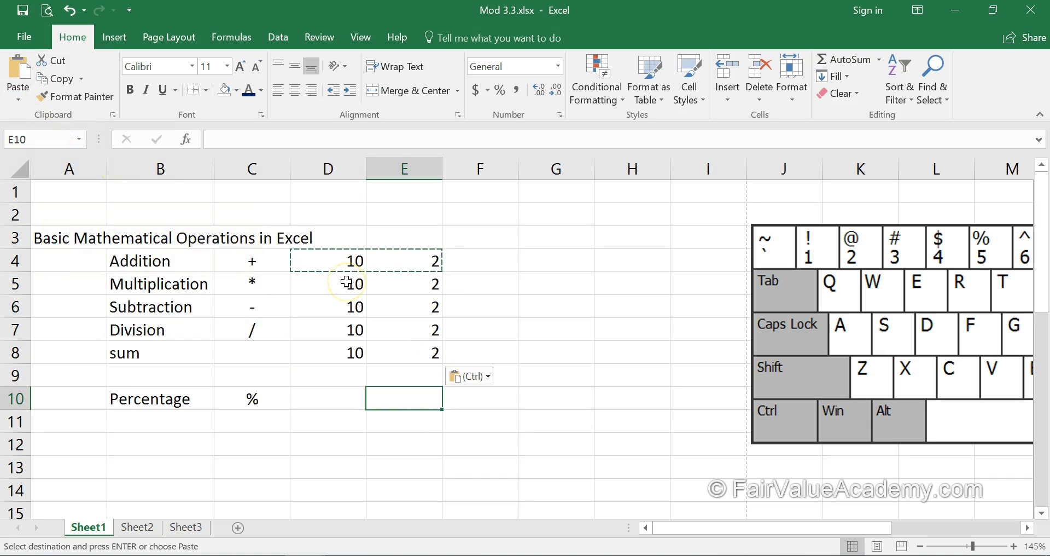
pyautogui.click(69, 11)
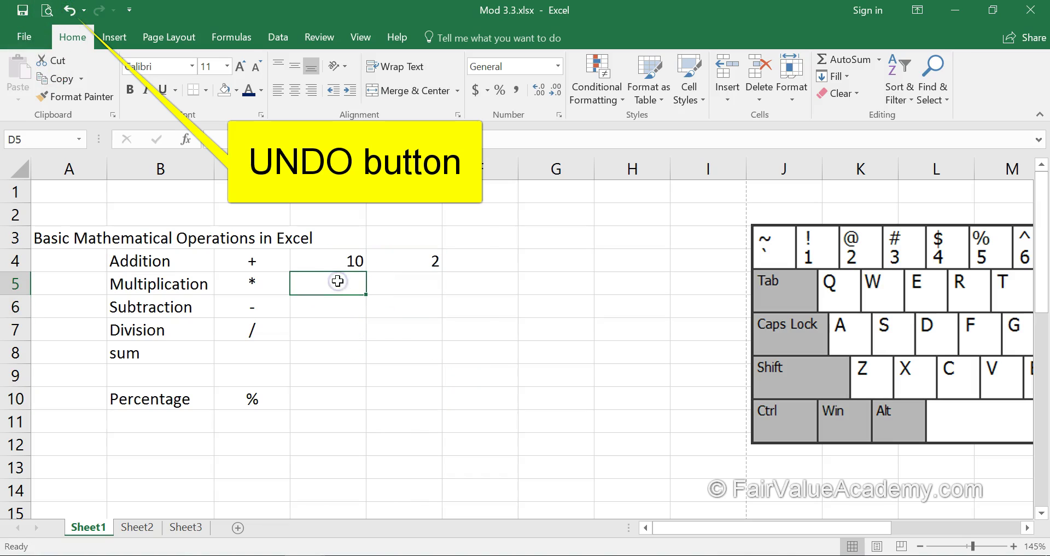
# Copy the values of D4:E4 into rows 5 to 8, pasting at D5:D8, and clear the copy selection.
pyautogui.moveTo(330, 260); pyautogui.dragTo(400, 263)
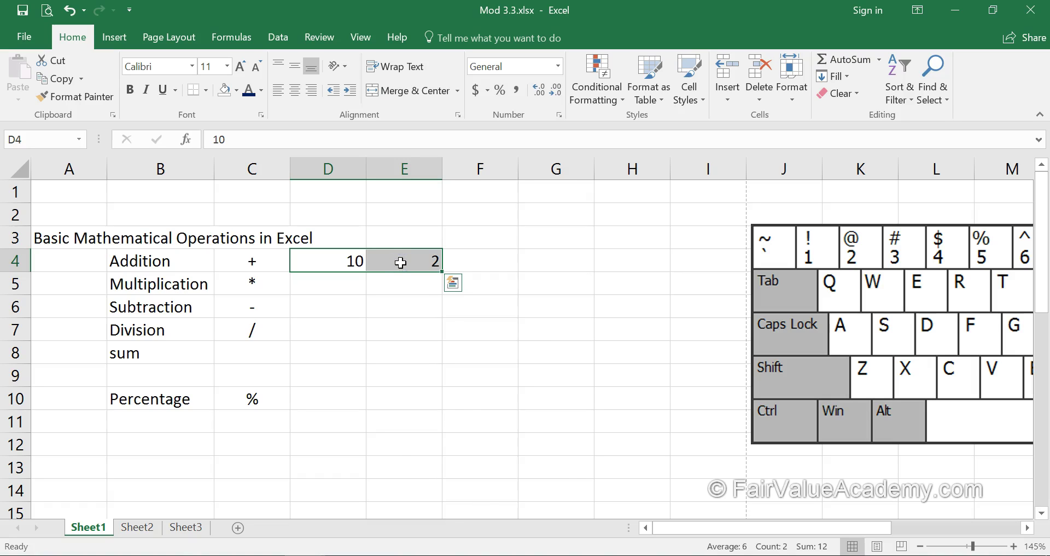
pyautogui.rightClick(400, 262)
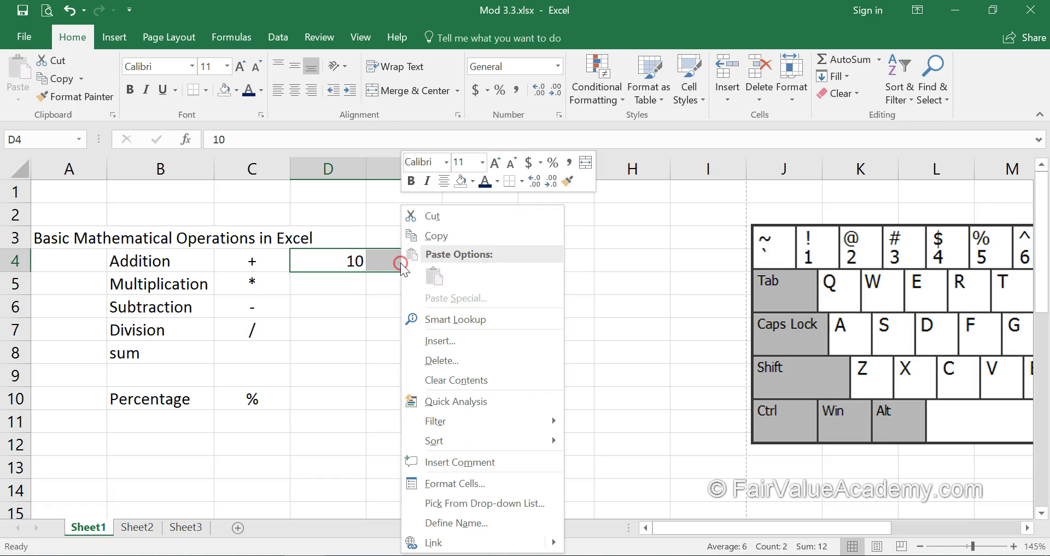
pyautogui.click(432, 237)
pyautogui.moveTo(321, 279); pyautogui.dragTo(323, 348)
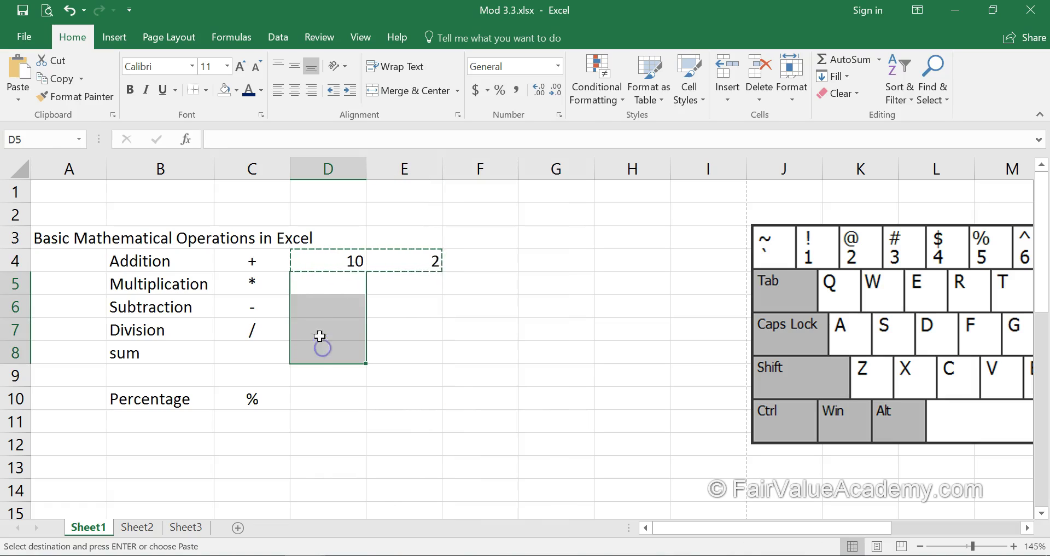
pyautogui.rightClick(320, 311)
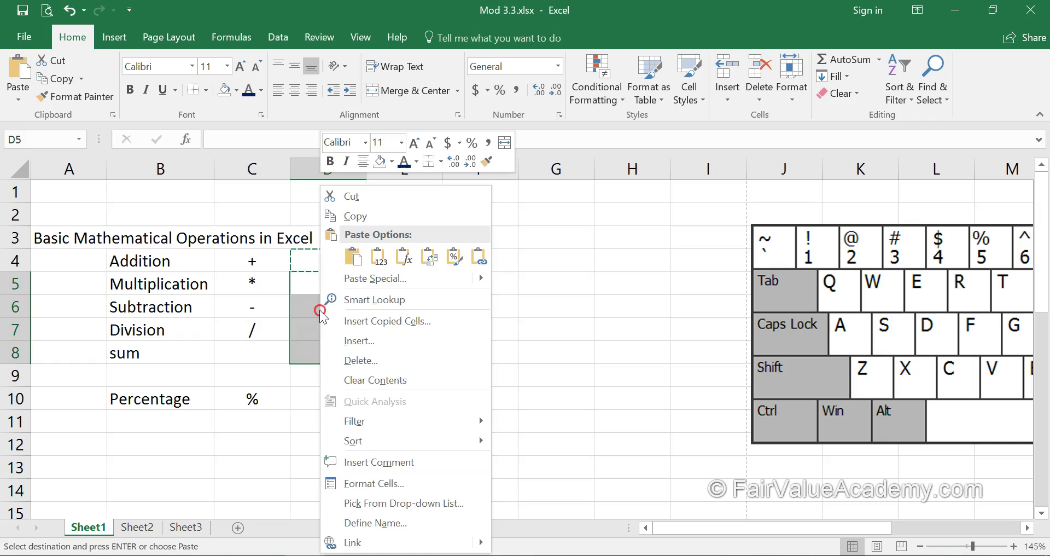
pyautogui.click(353, 255)
pyautogui.click(331, 402)
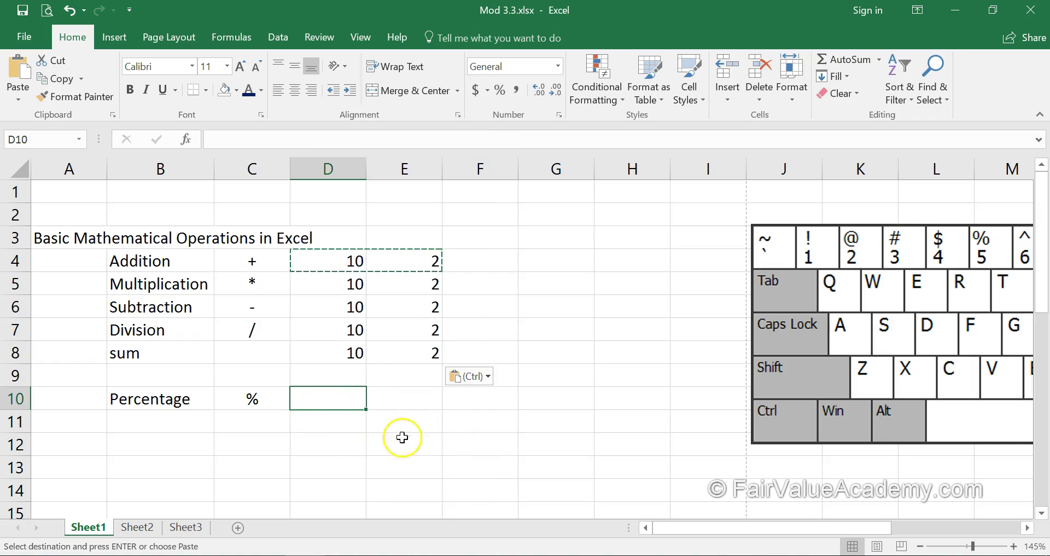
pyautogui.press('Escape')
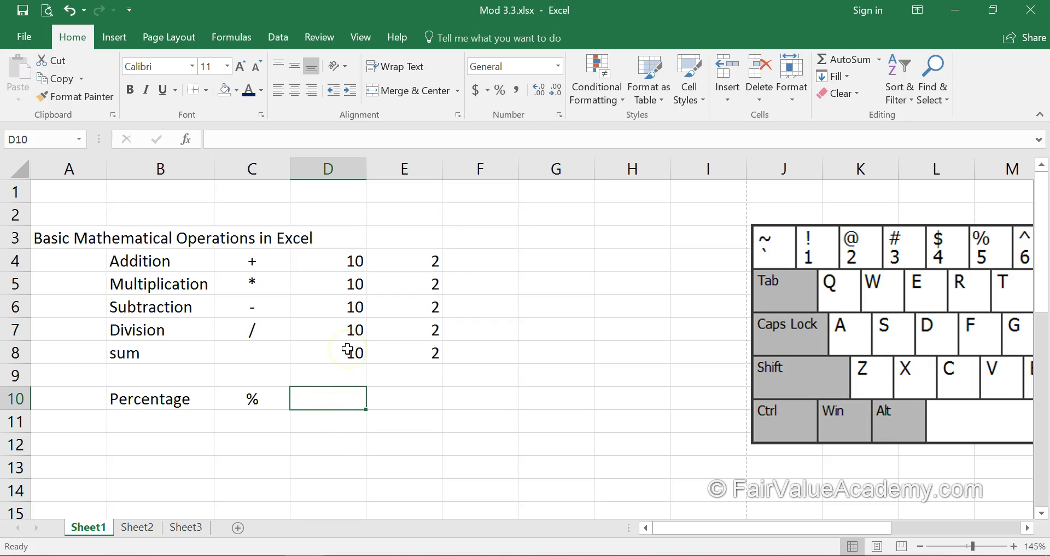
# Bring the keyboard picture closer, to column H, and copy D4:E4 into the Percentage row at D10.
pyautogui.moveTo(347, 261); pyautogui.dragTo(399, 260)
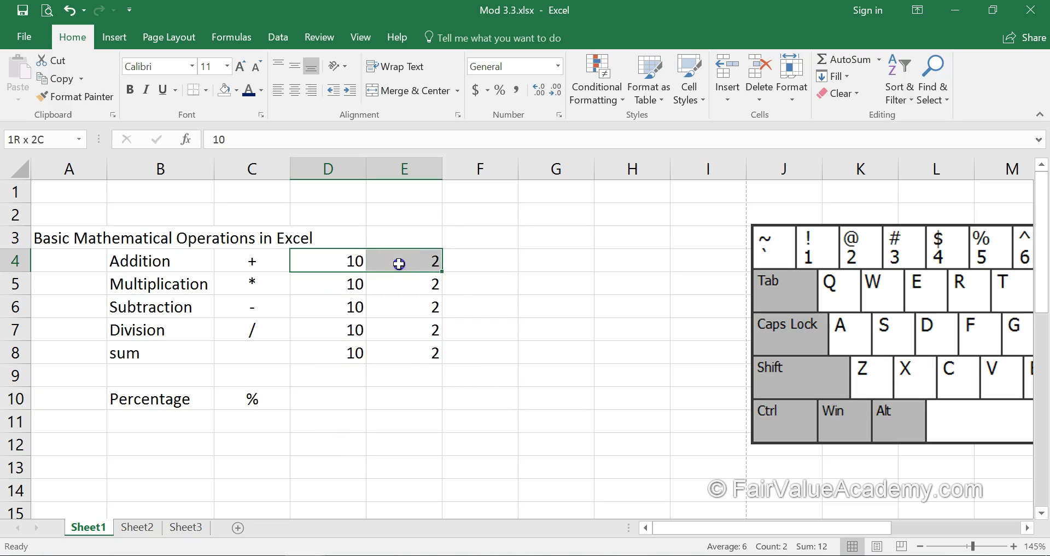
pyautogui.moveTo(944, 336); pyautogui.dragTo(839, 333)
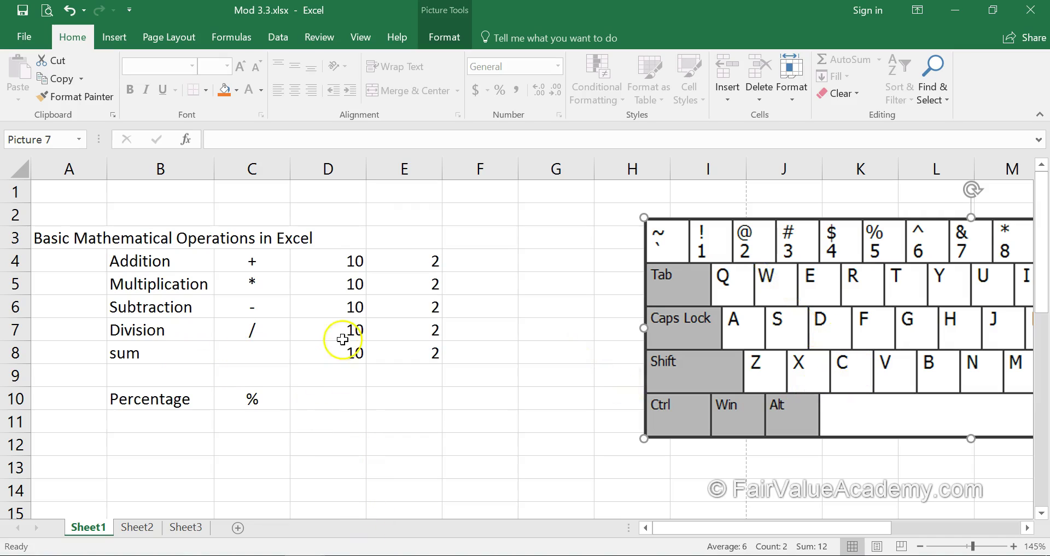
pyautogui.moveTo(326, 268); pyautogui.dragTo(416, 262)
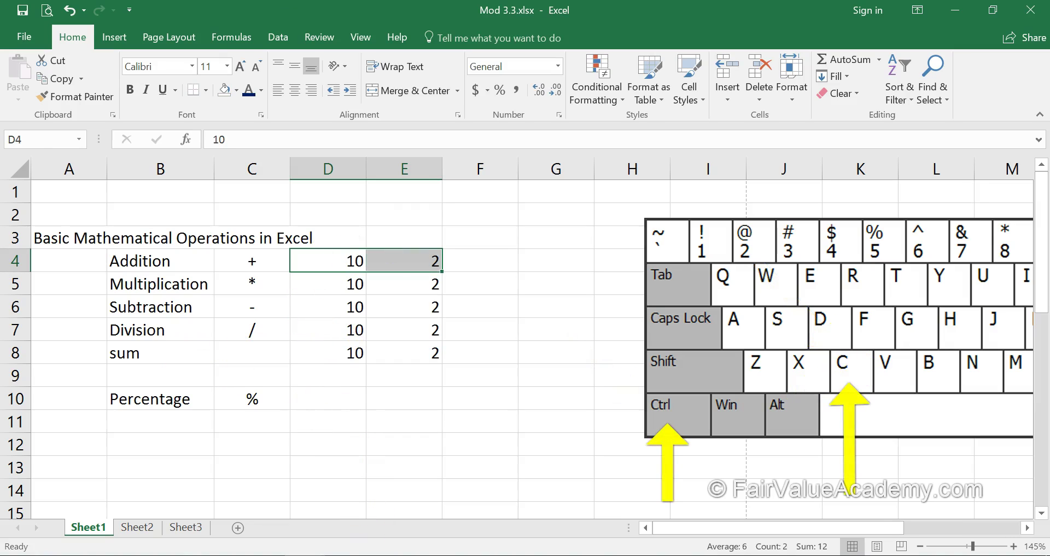
pyautogui.hotkey('ctrl', 'c')
pyautogui.click(393, 374)
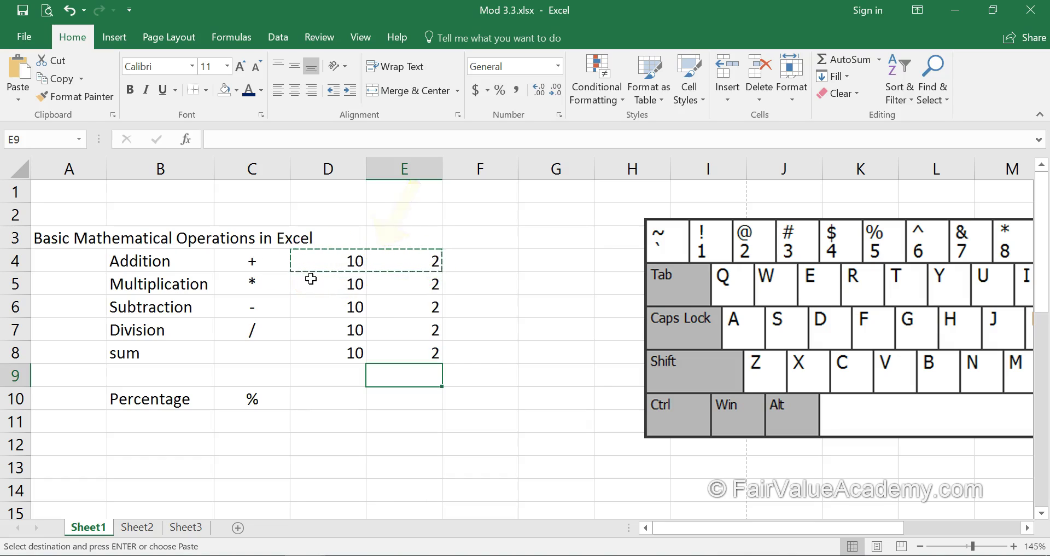
pyautogui.click(345, 397)
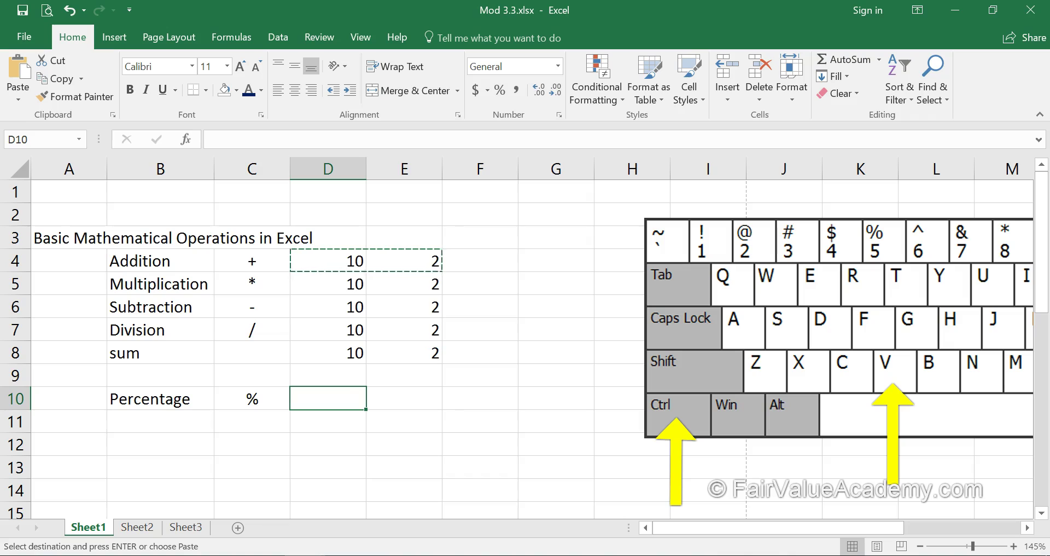
pyautogui.hotkey('ctrl', 'v')
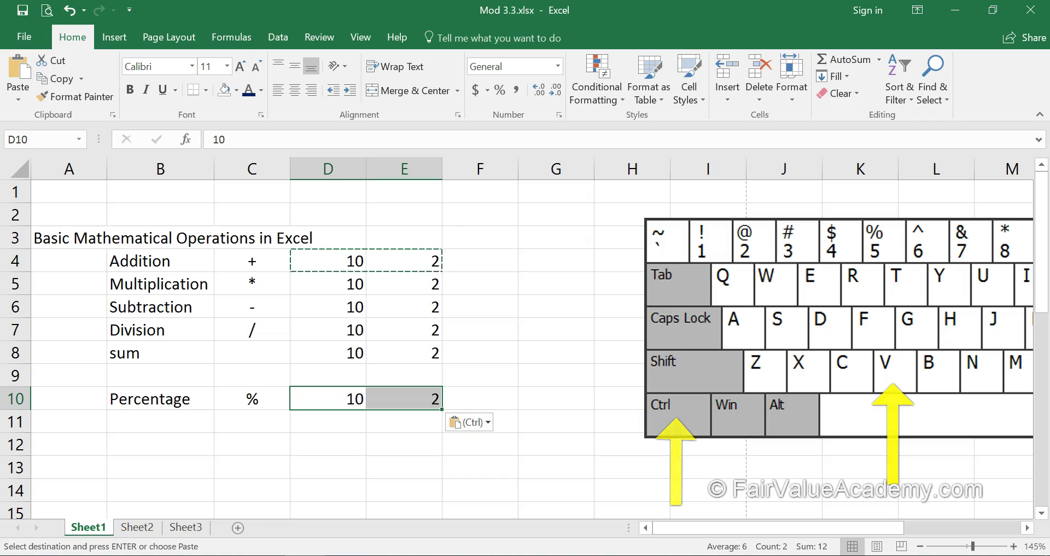
pyautogui.click(387, 447)
pyautogui.press('Escape')
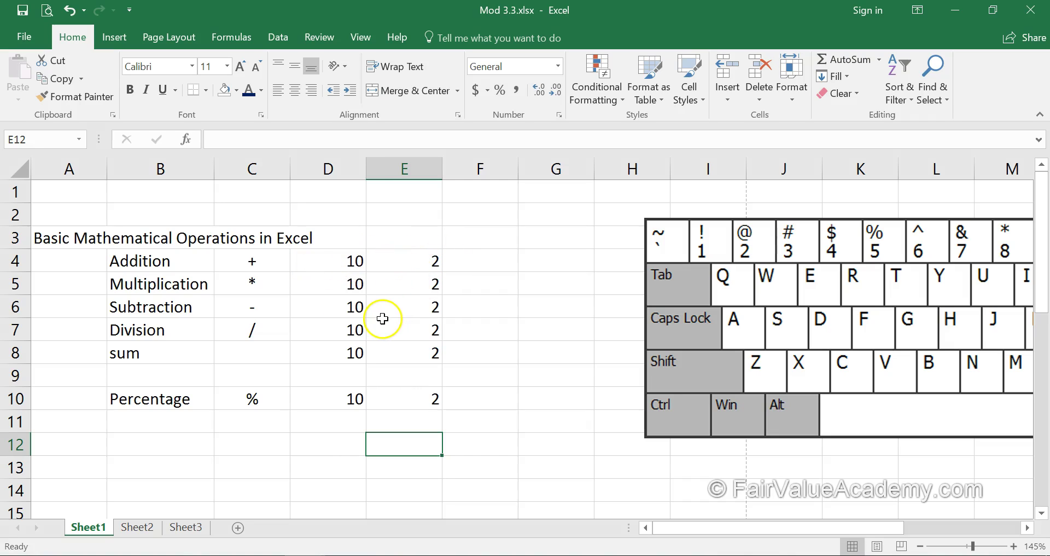
# Move the keyboard picture aside to the edge of column K and add the Addition row's numbers in F4 with =D4+E4.
pyautogui.moveTo(703, 321); pyautogui.dragTo(873, 320)
pyautogui.click(480, 421)
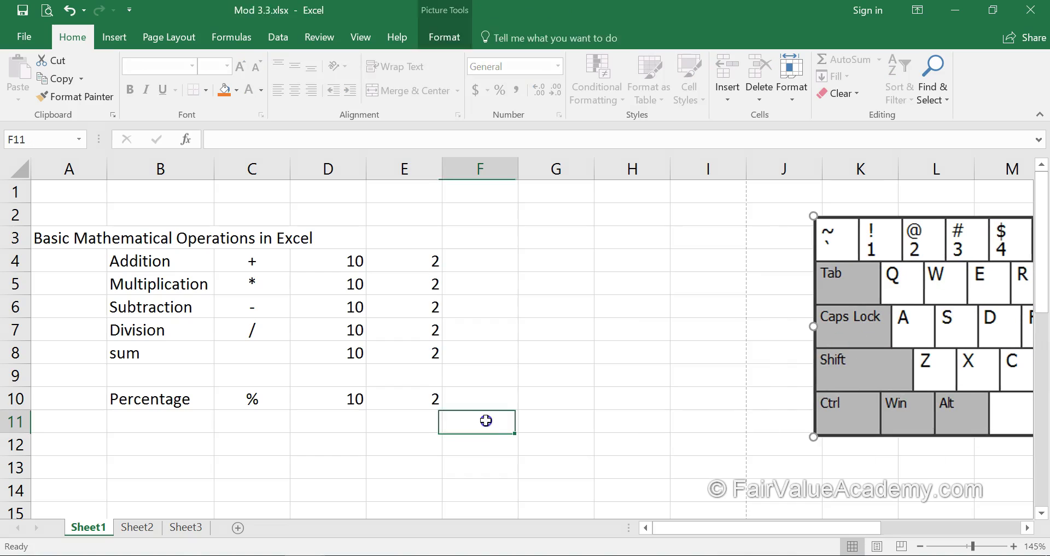
pyautogui.click(501, 265)
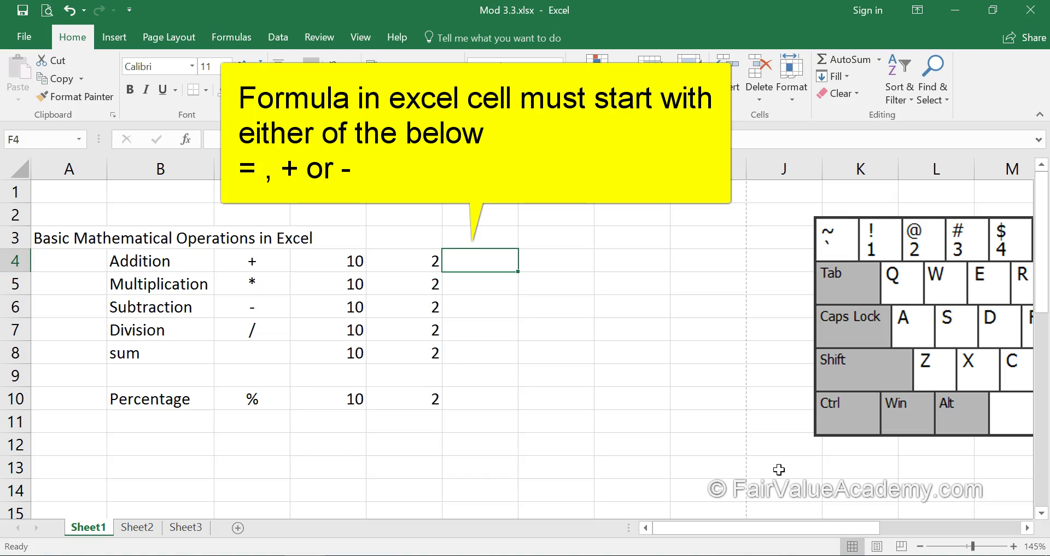
pyautogui.write('=')
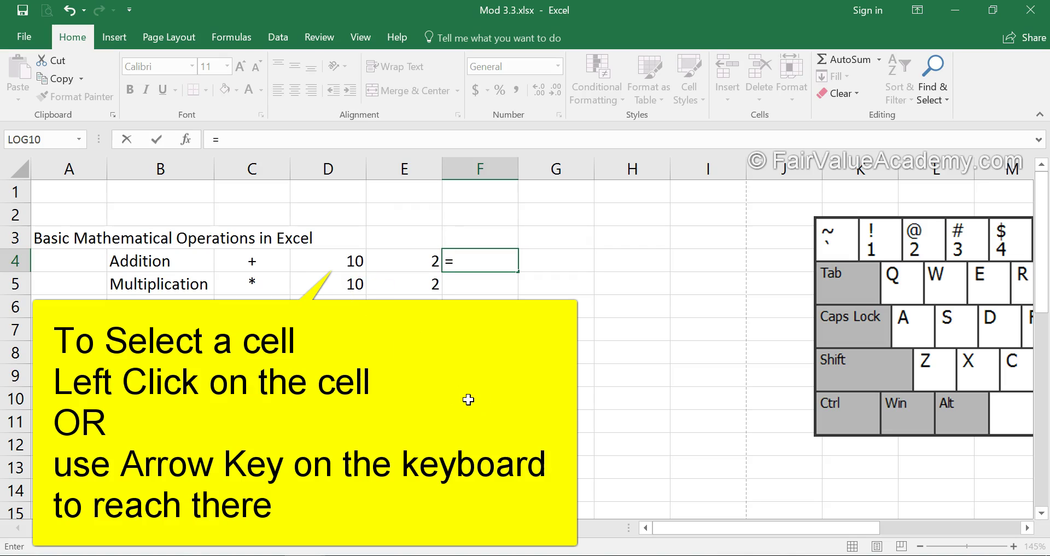
pyautogui.click(340, 263)
pyautogui.write('+')
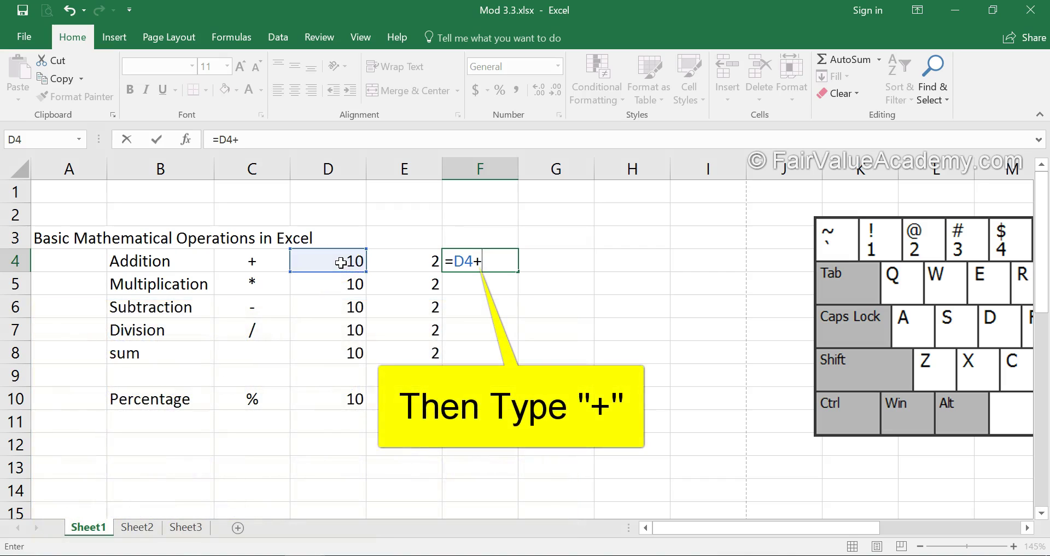
pyautogui.click(406, 263)
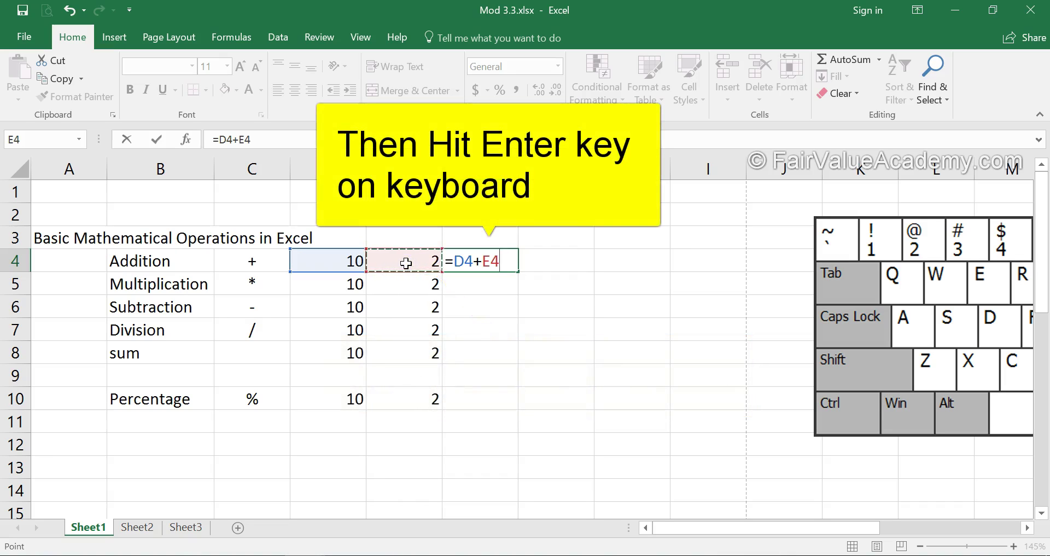
pyautogui.press('Return')
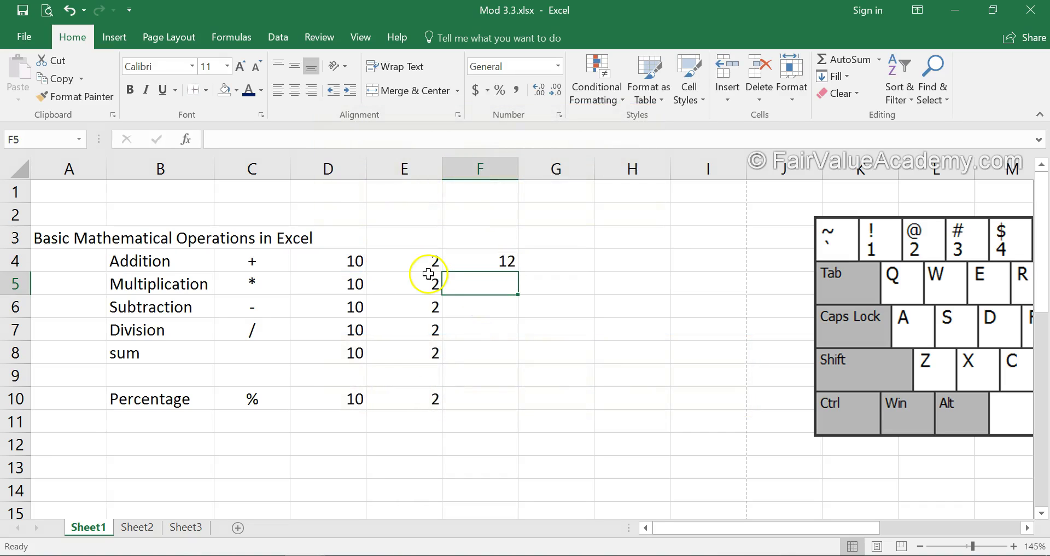
# Try the formula =D5+E5 in F5 of the Multiplication row, and clear the cell.
pyautogui.write('=')
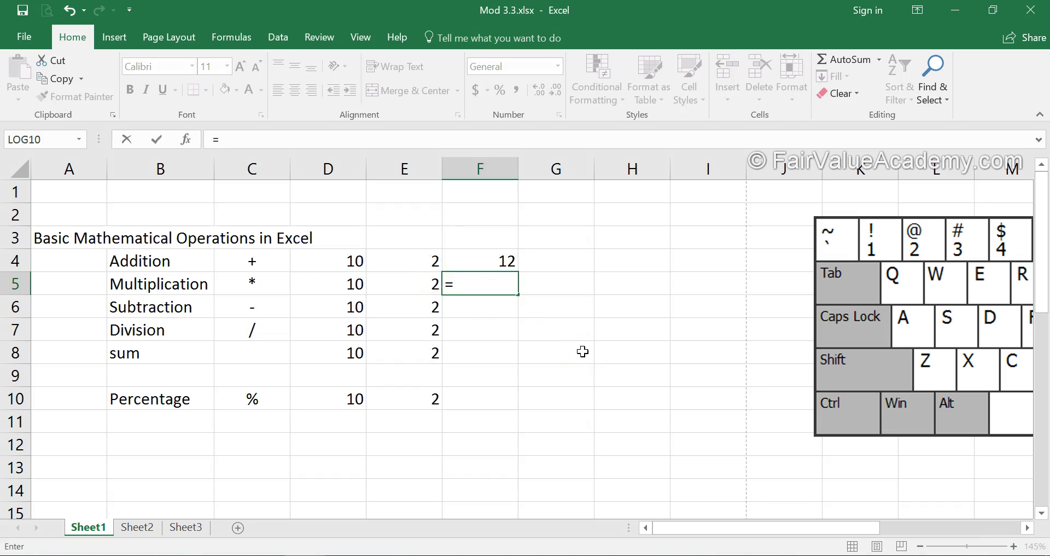
pyautogui.press('Left')
pyautogui.press('Left')
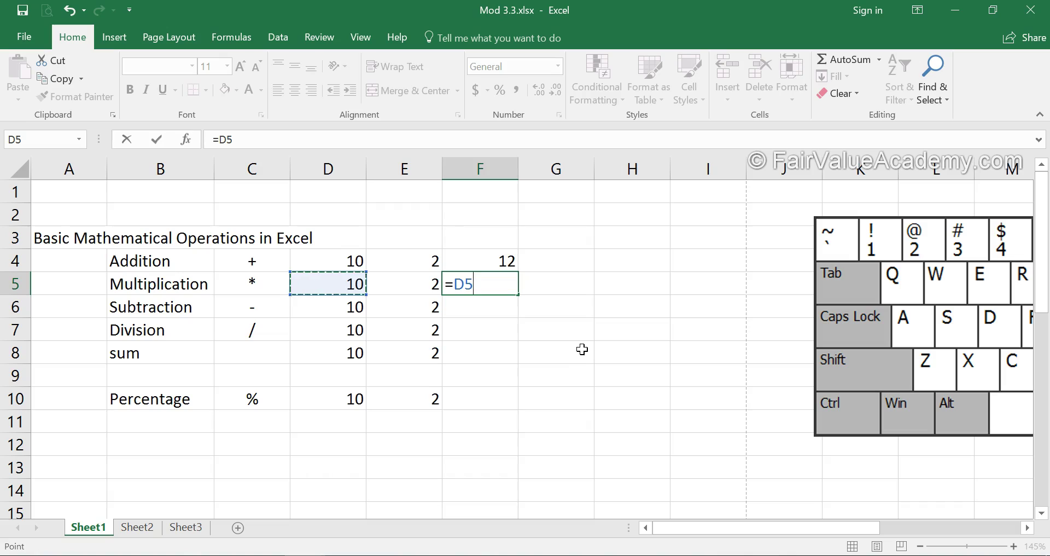
pyautogui.write('+')
pyautogui.press('Left')
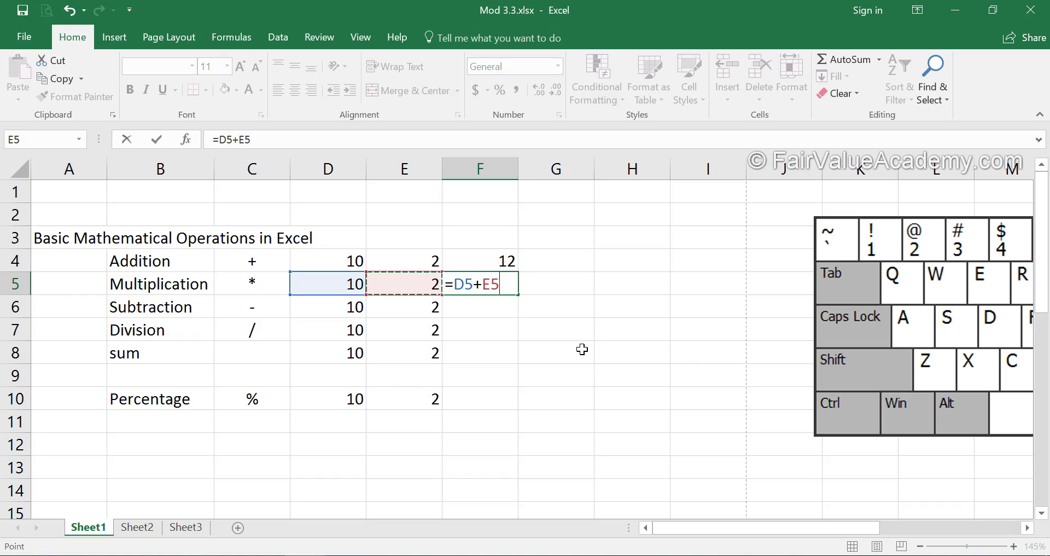
pyautogui.press('Return')
pyautogui.click(495, 284)
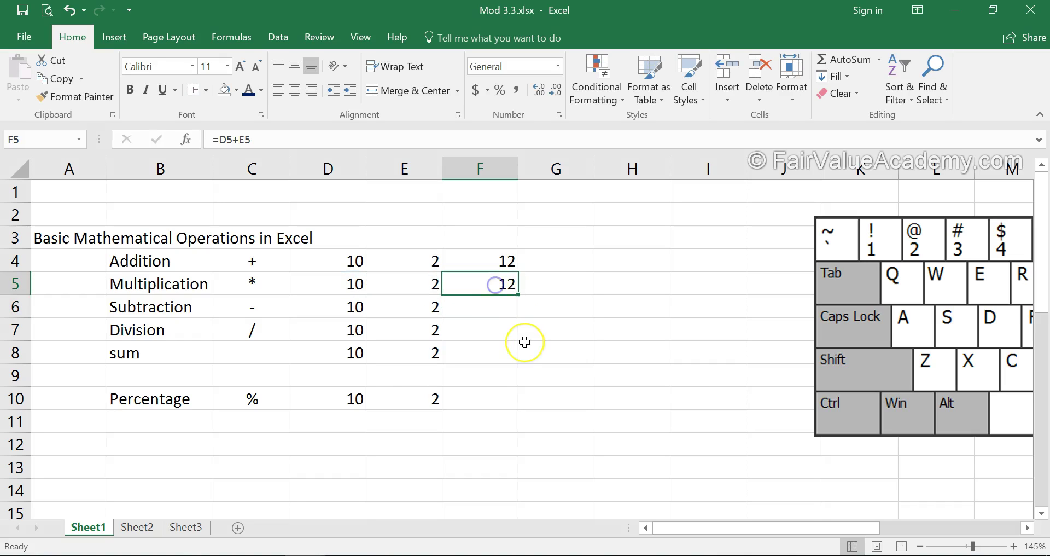
pyautogui.press('Delete')
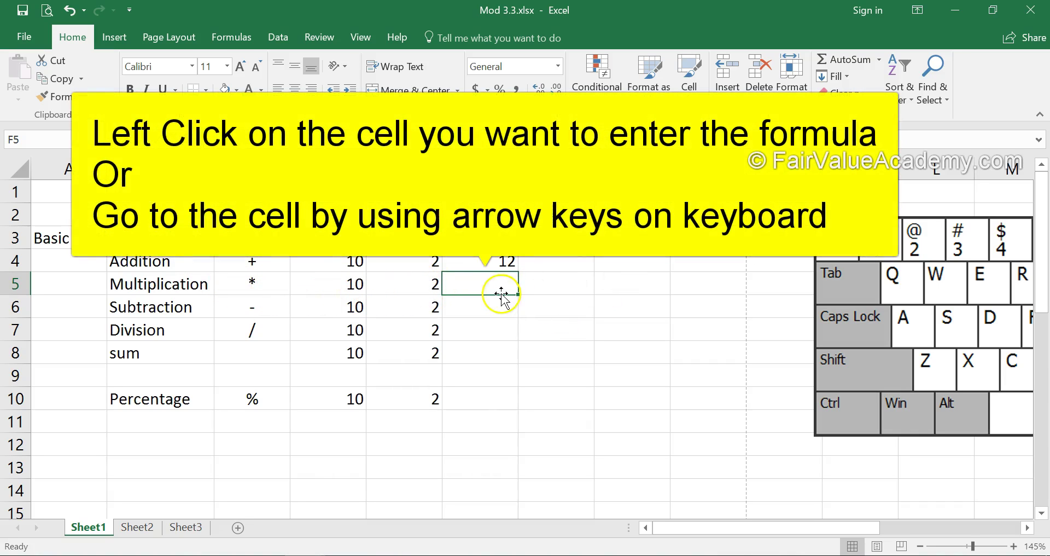
# Multiply the Multiplication row's two numbers in F5 with the formula =D5*E5.
pyautogui.write('=')
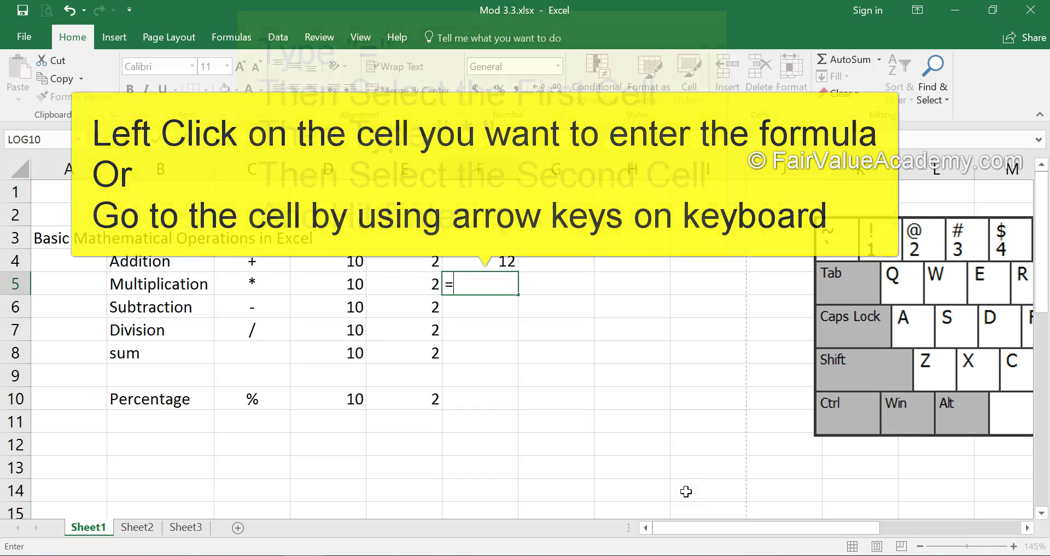
pyautogui.click(351, 284)
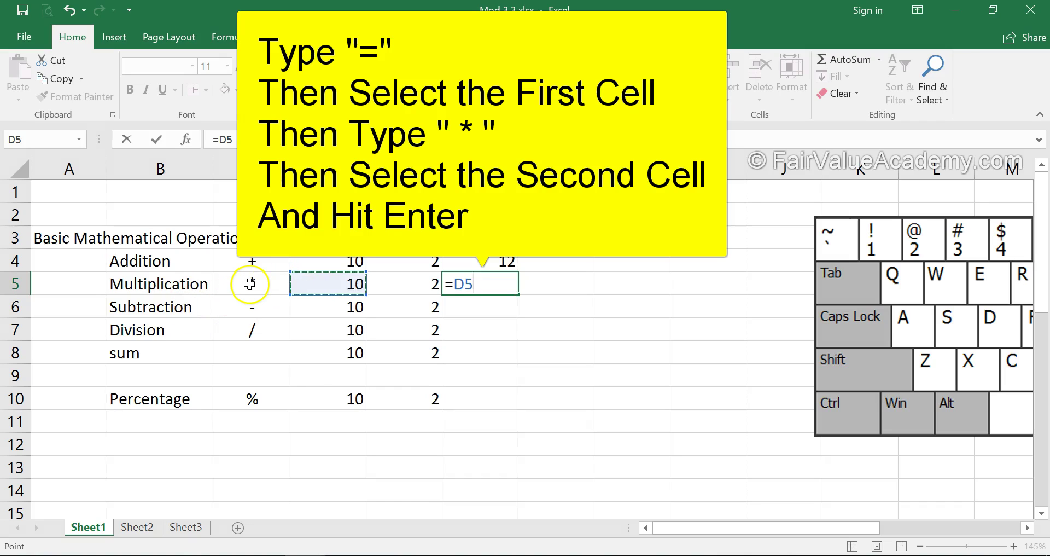
pyautogui.write('*')
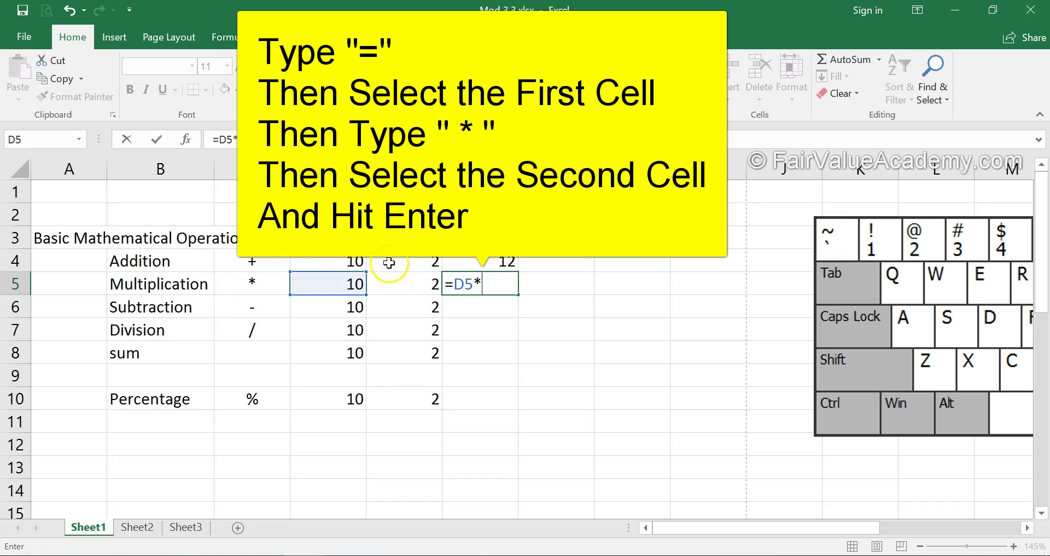
pyautogui.click(420, 285)
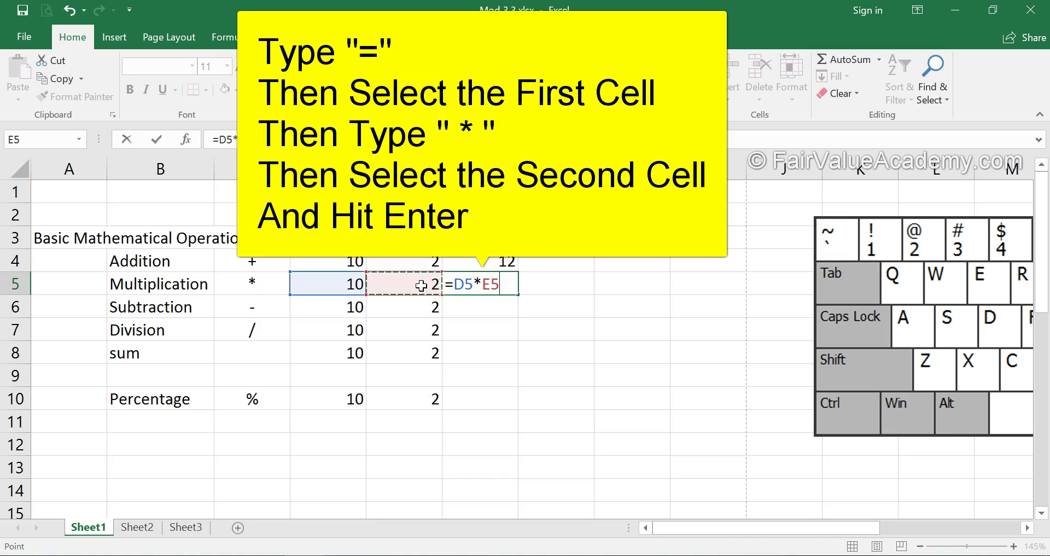
pyautogui.press('Return')
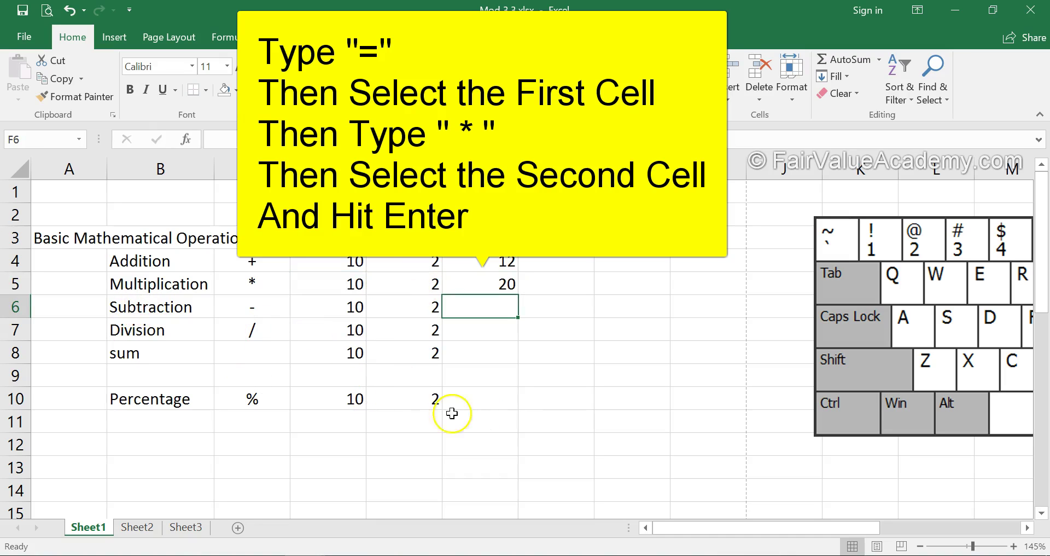
# Subtract the Subtraction row's second number from the first in F6 with the formula =D6-E6.
pyautogui.write('=')
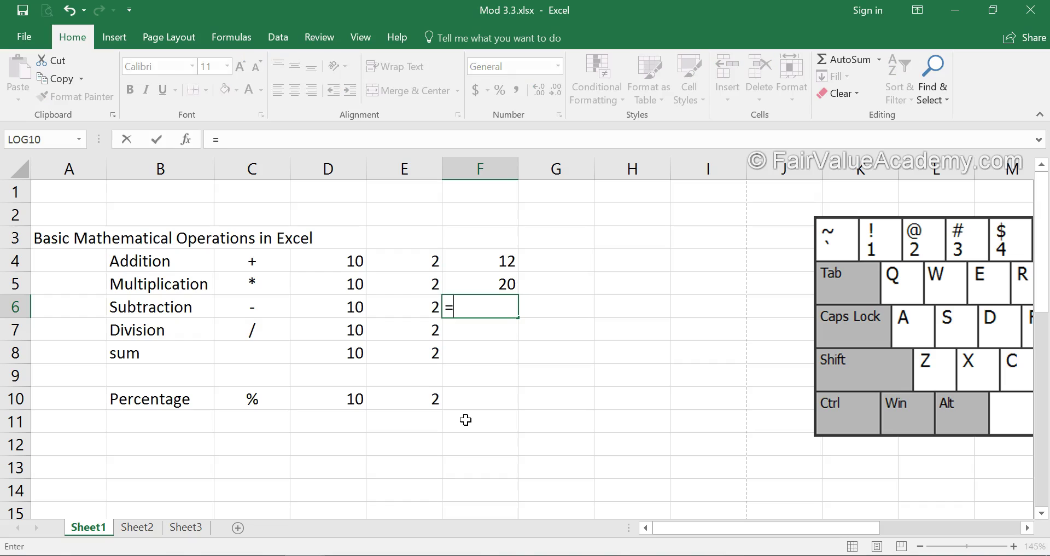
pyautogui.click(353, 308)
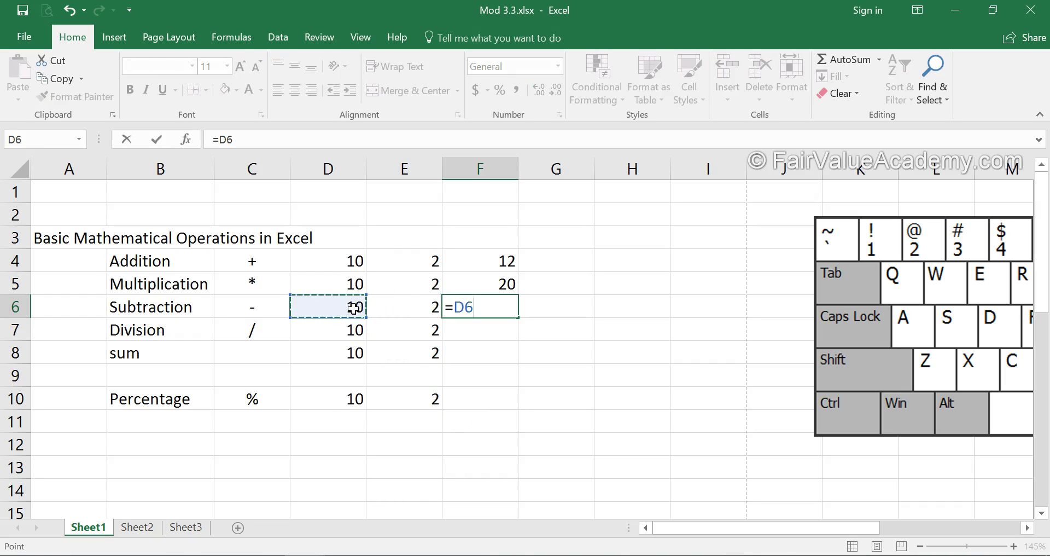
pyautogui.write('-')
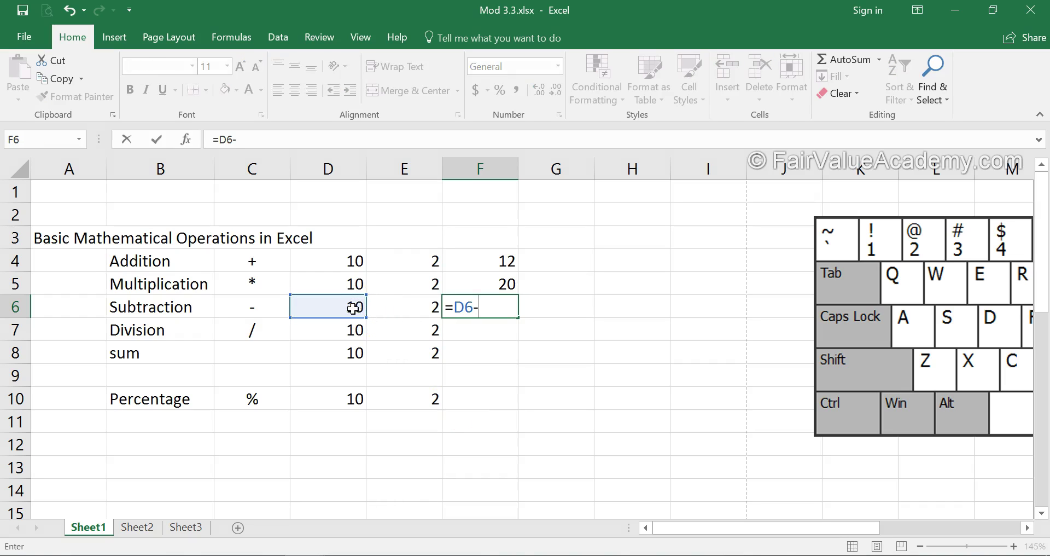
pyautogui.click(414, 310)
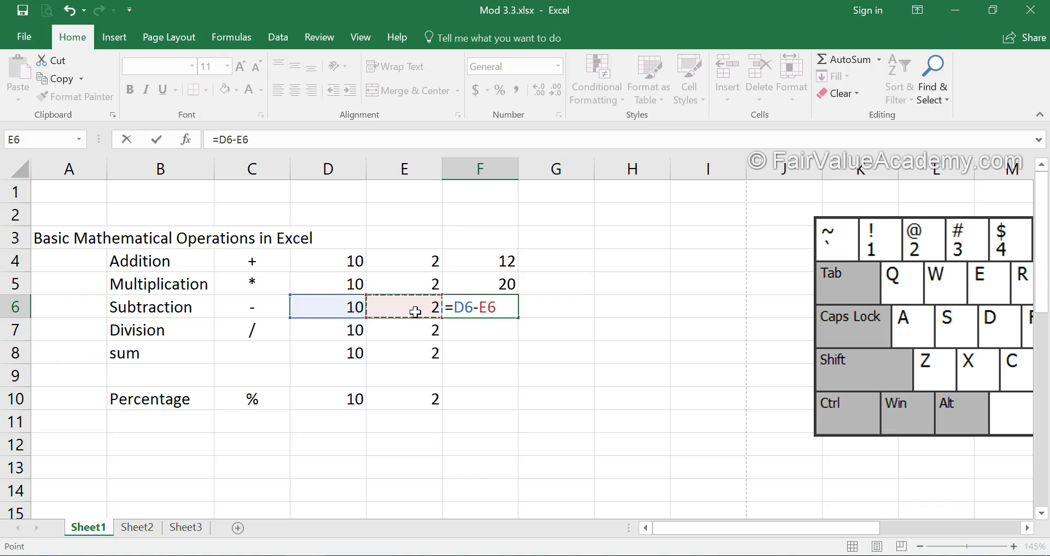
pyautogui.press('Return')
# Divide the Division row's first number by the second in F7 with the formula =D7/E7.
pyautogui.write('=')
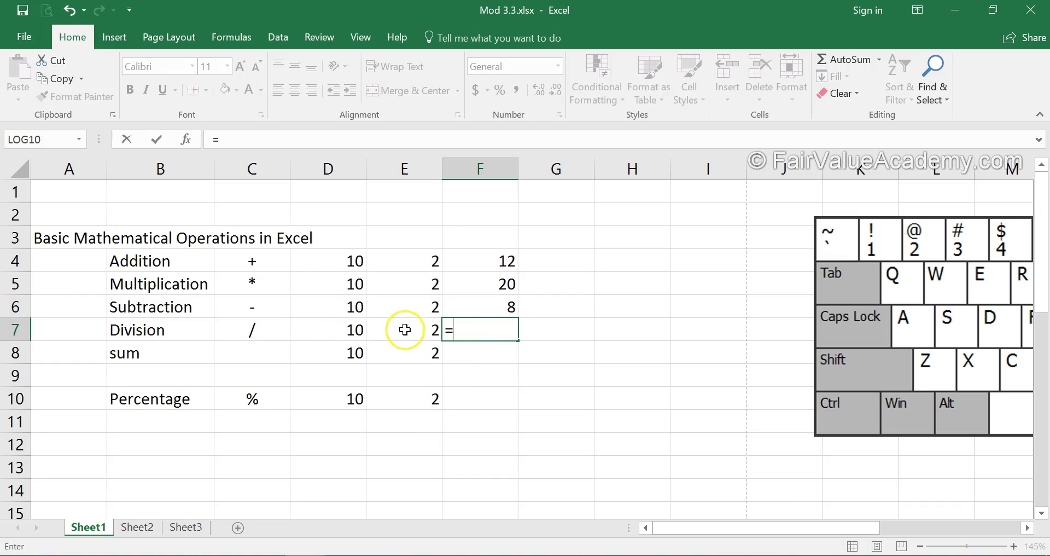
pyautogui.click(350, 333)
pyautogui.write('/')
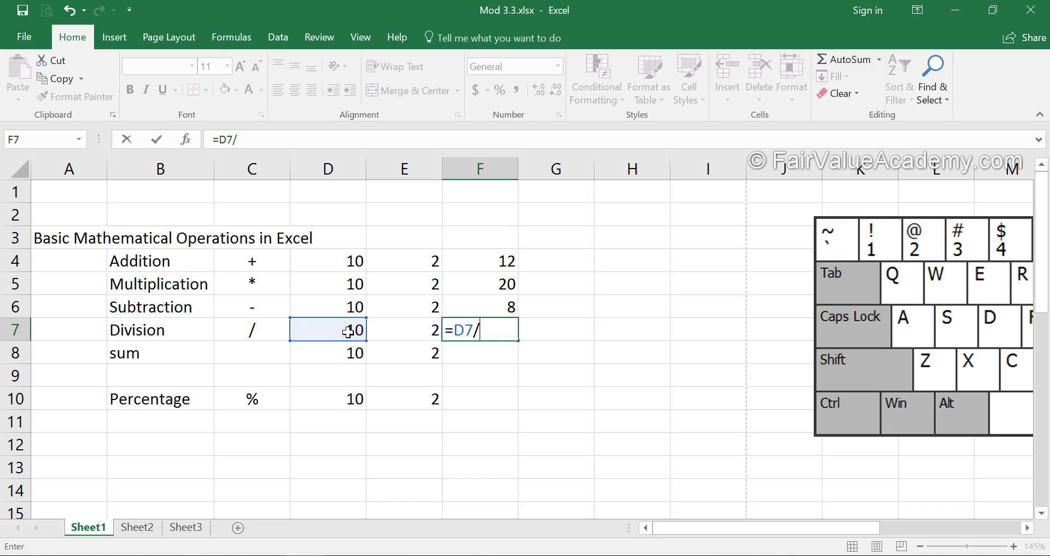
pyautogui.click(425, 331)
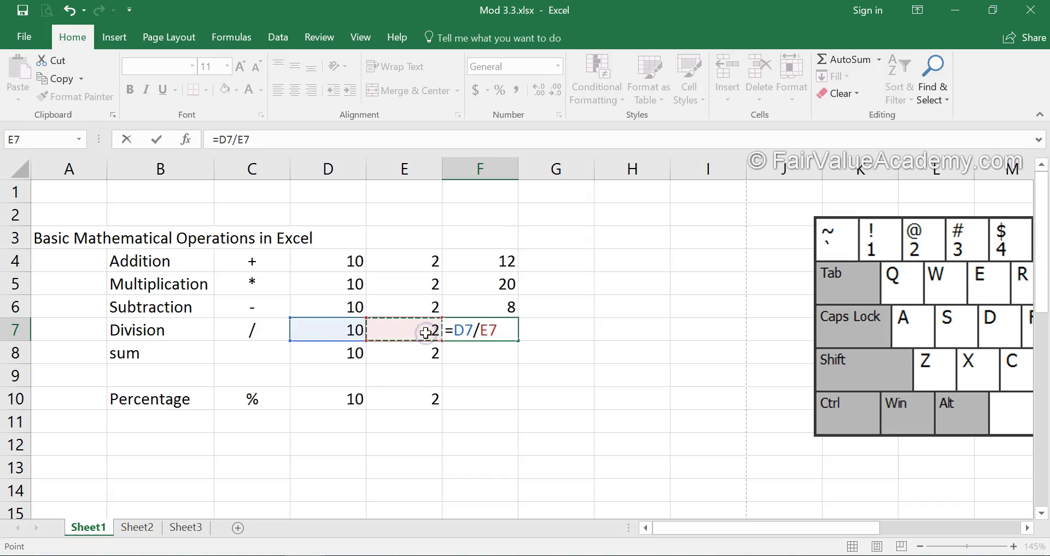
pyautogui.press('Return')
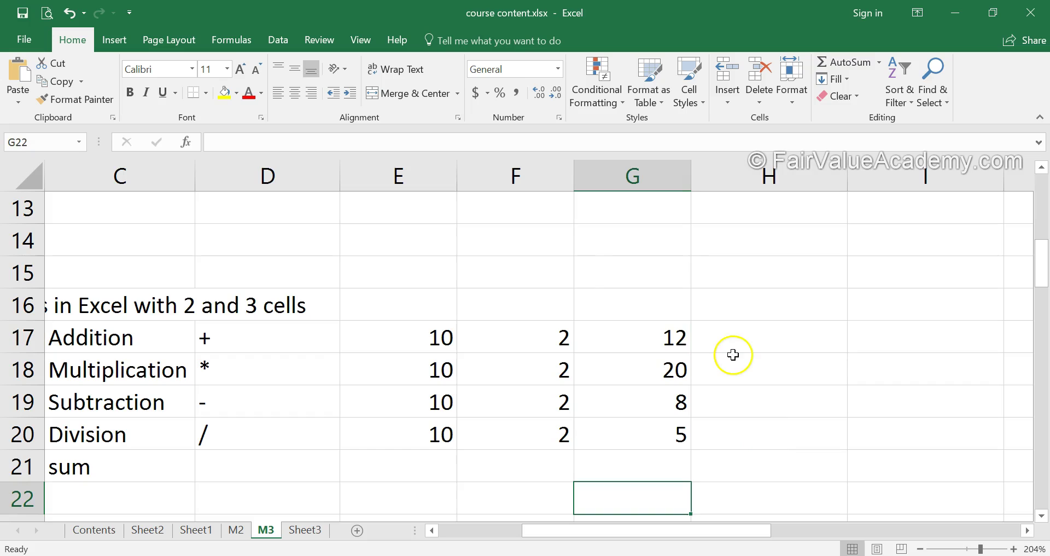
# Review the addition, multiplication, subtraction and division formulas in G17:G20 on sheet M3 of course content.xlsx.
pyautogui.doubleClick(652, 332)
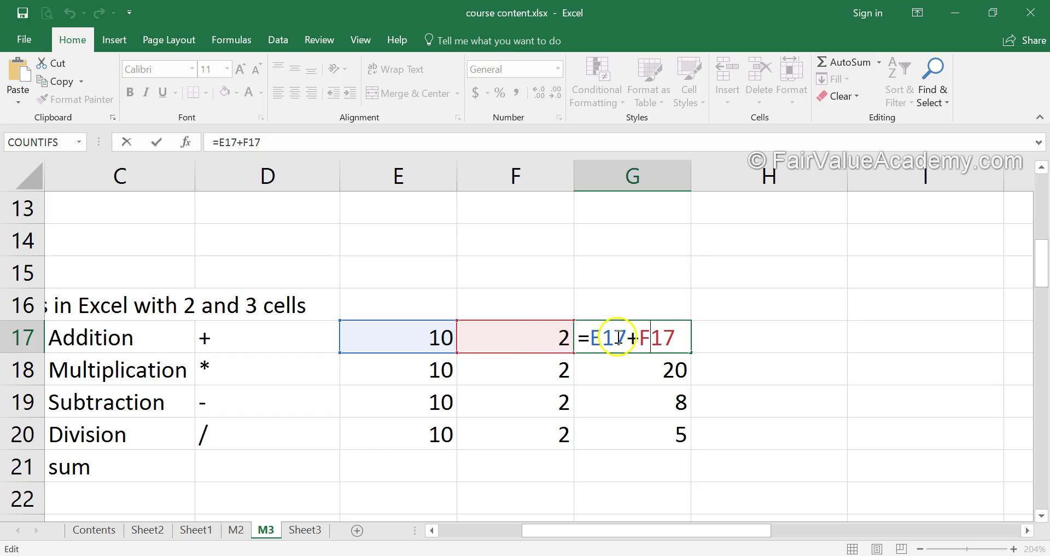
pyautogui.doubleClick(603, 376)
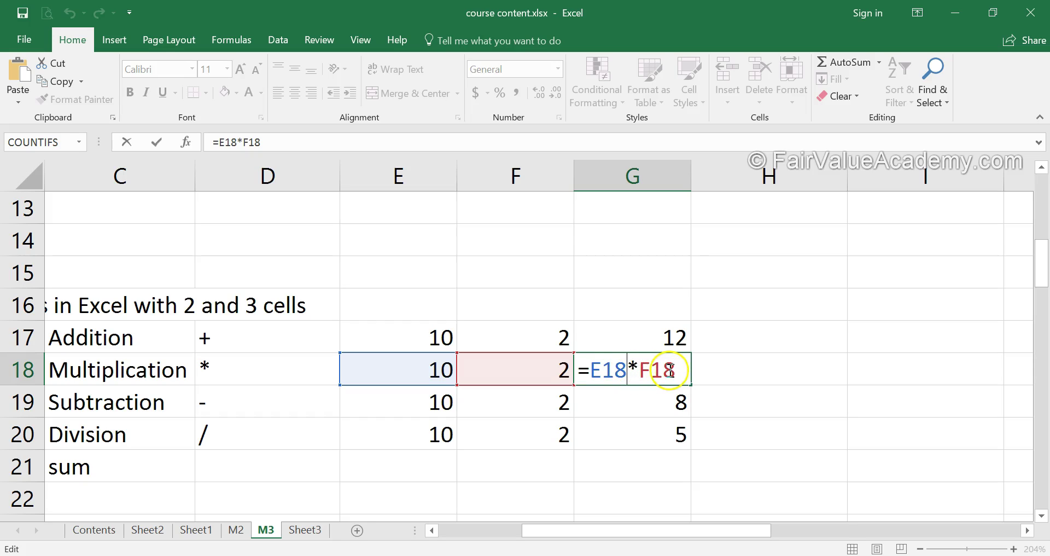
pyautogui.doubleClick(645, 408)
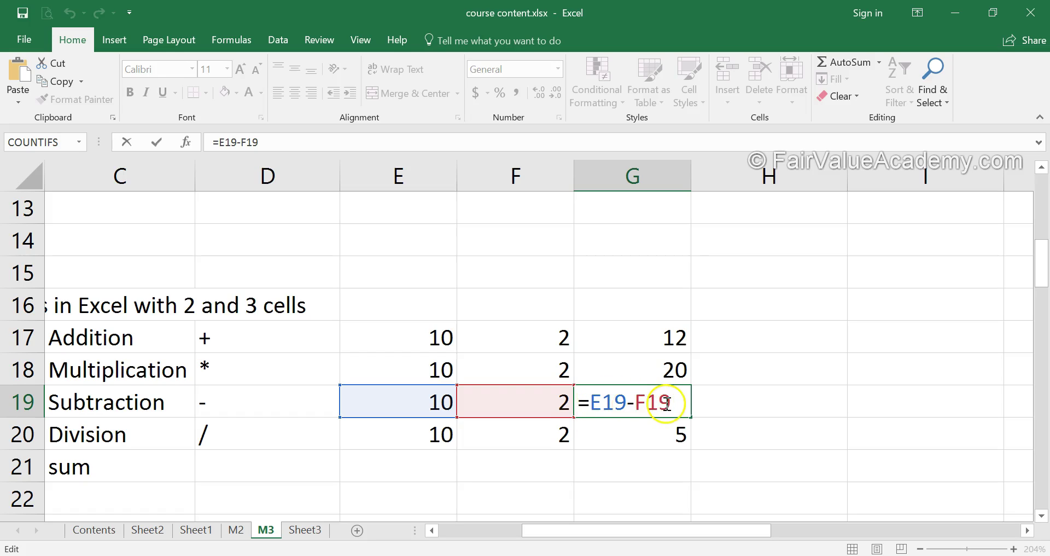
pyautogui.press('Return')
pyautogui.doubleClick(659, 432)
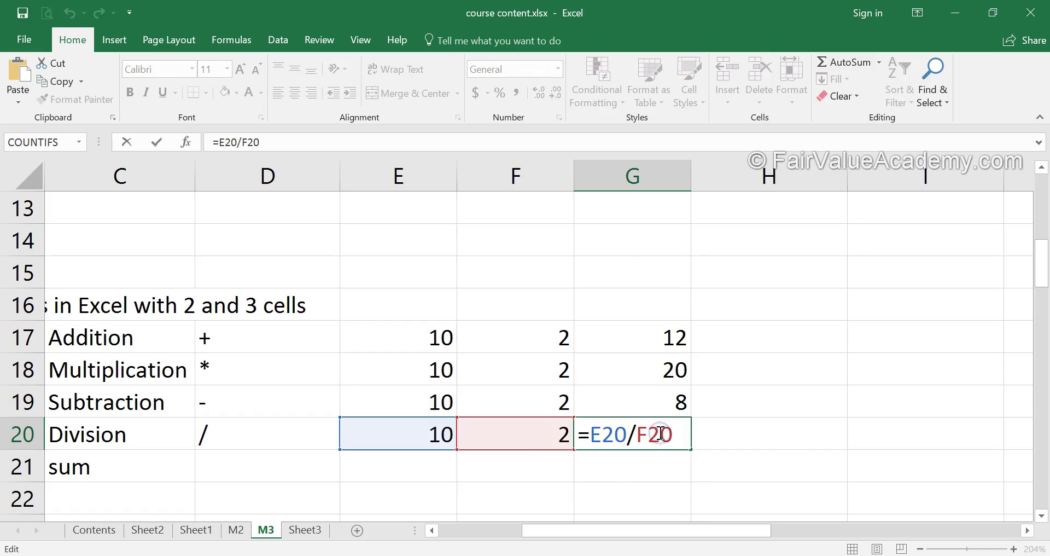